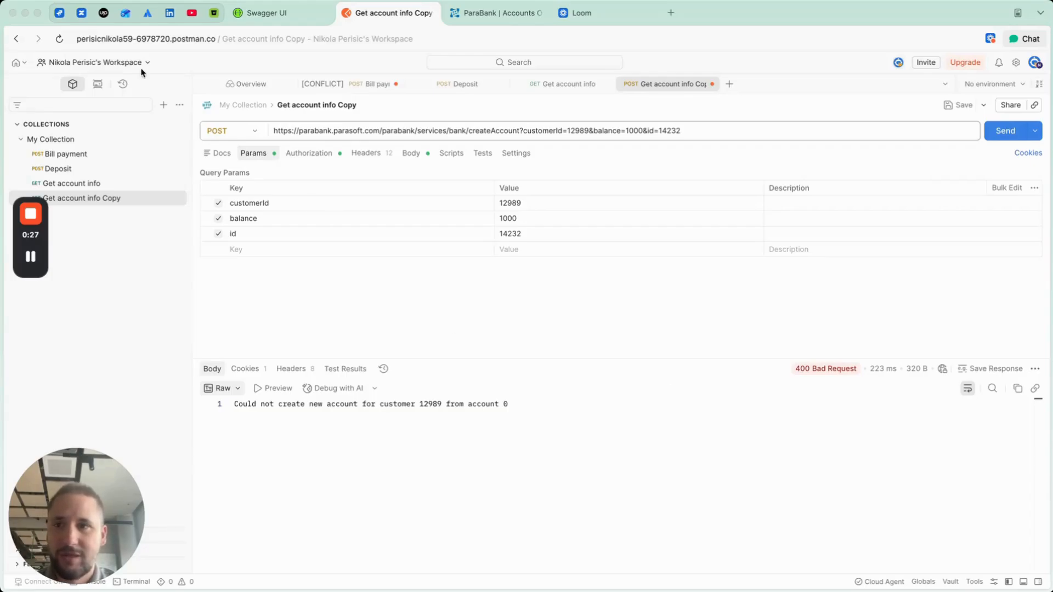
Step: Review the Jira bug draft, the copied Postman request's authorization and query parameters, and the ParaBank accounts overview
{"action": "left_click", "coordinate": [59, 14]}
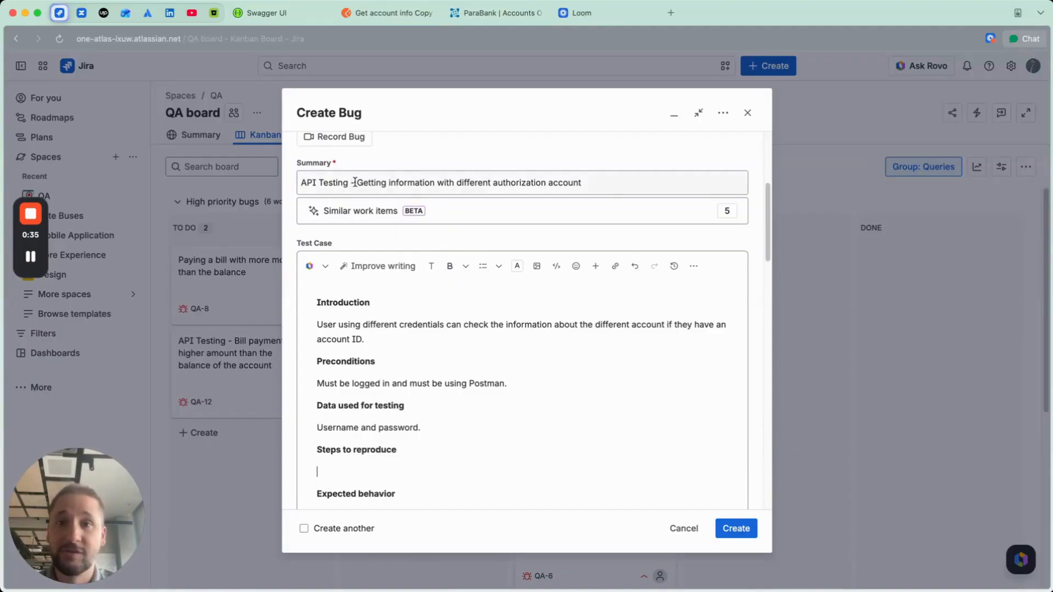
{"action": "left_click", "coordinate": [384, 16]}
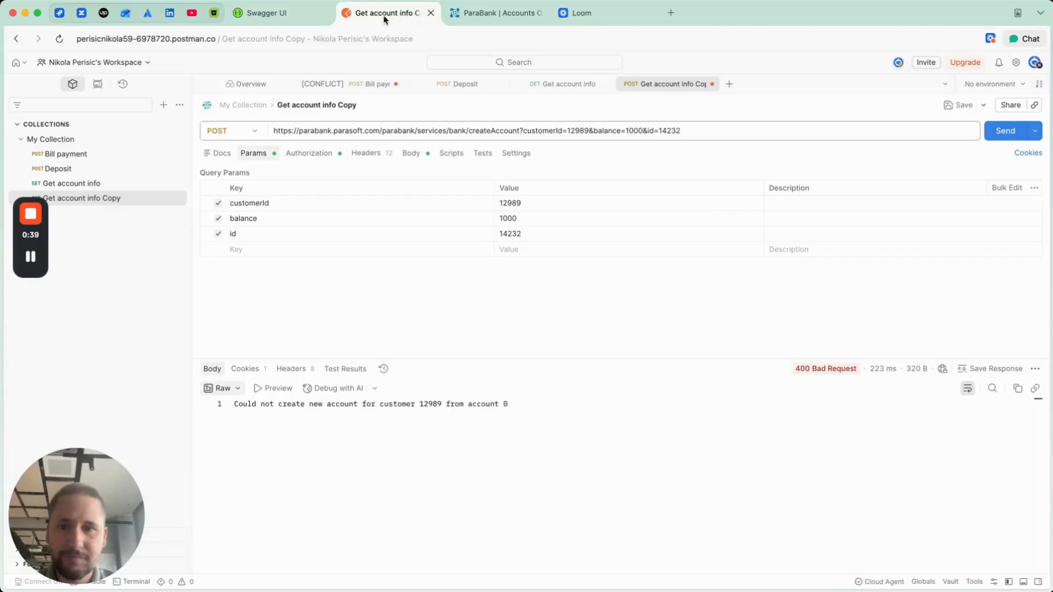
{"action": "left_click", "coordinate": [302, 155]}
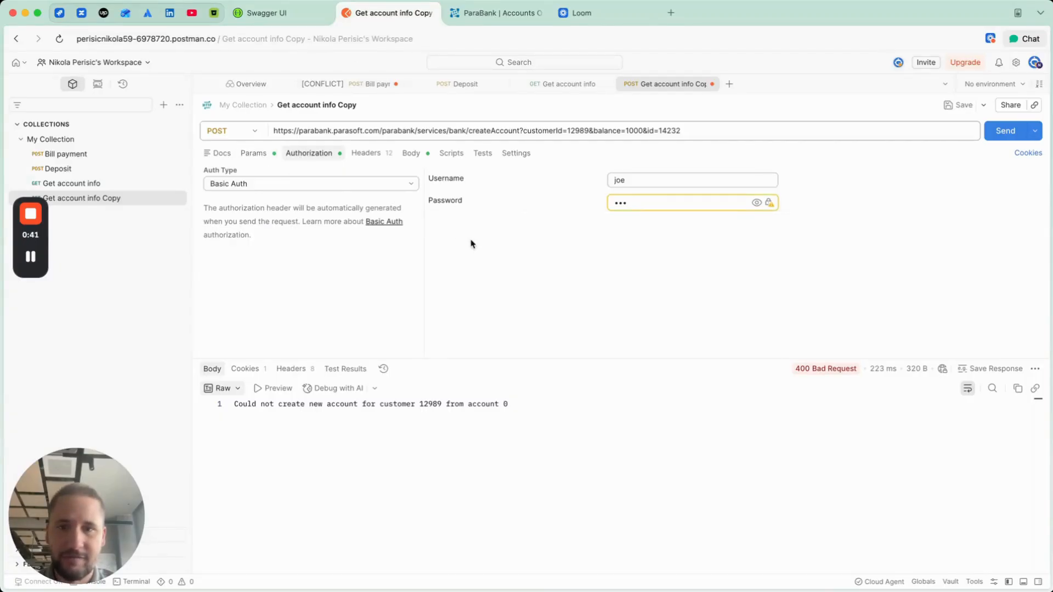
{"action": "left_click", "coordinate": [259, 158]}
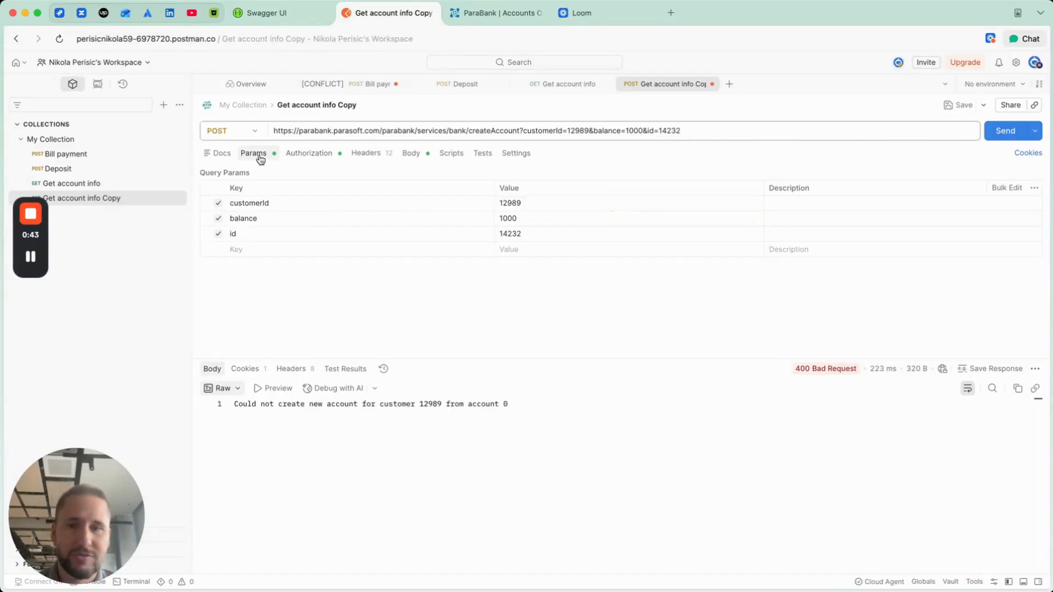
{"action": "left_click", "coordinate": [490, 14]}
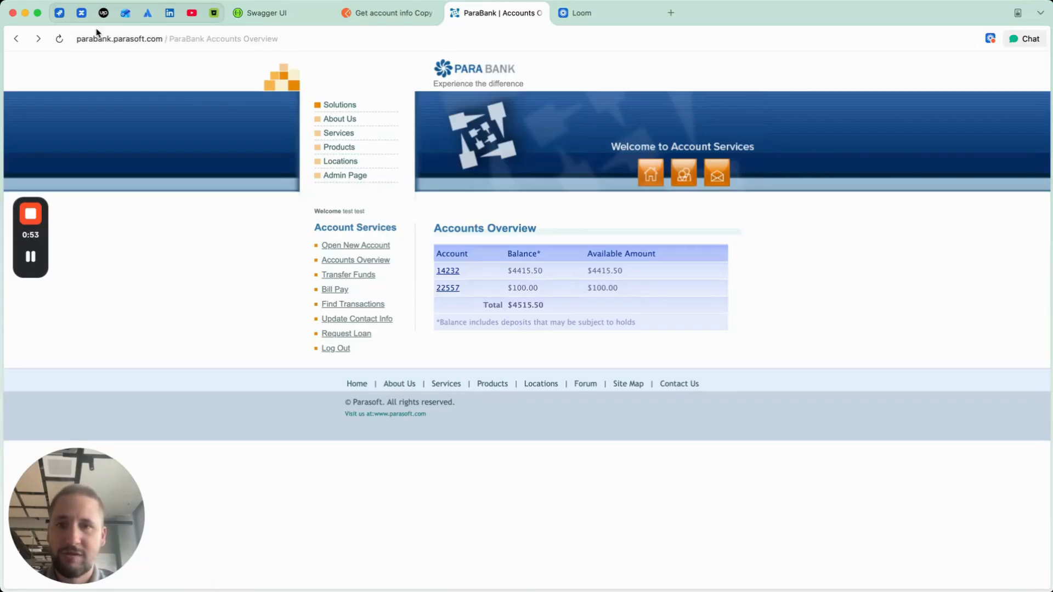
{"action": "left_click", "coordinate": [367, 13]}
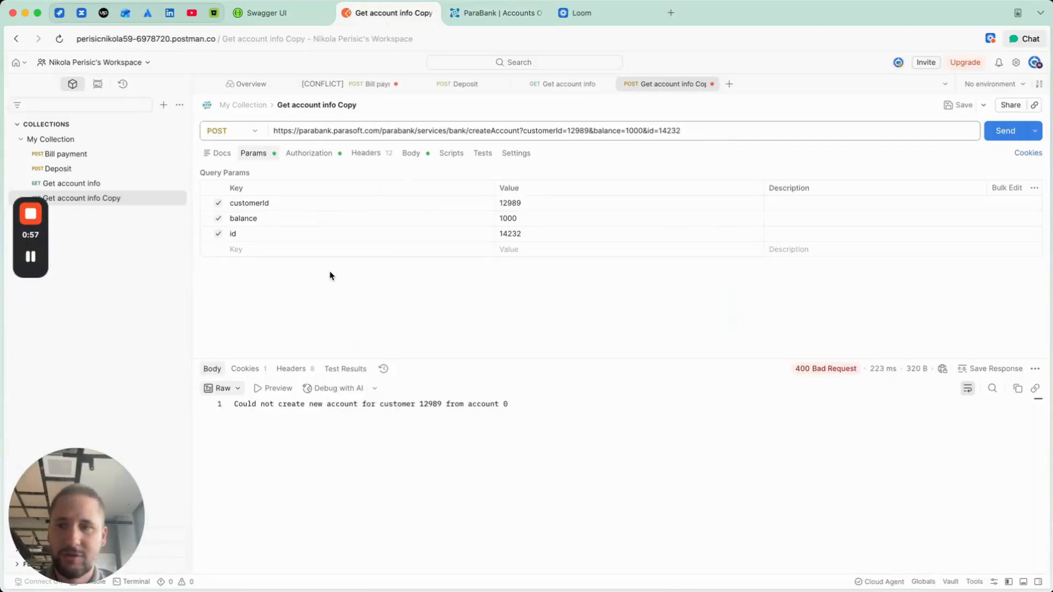
Step: Send the Get account info request in Postman and compare the returned account details with the ParaBank accounts overview
{"action": "left_click", "coordinate": [116, 188]}
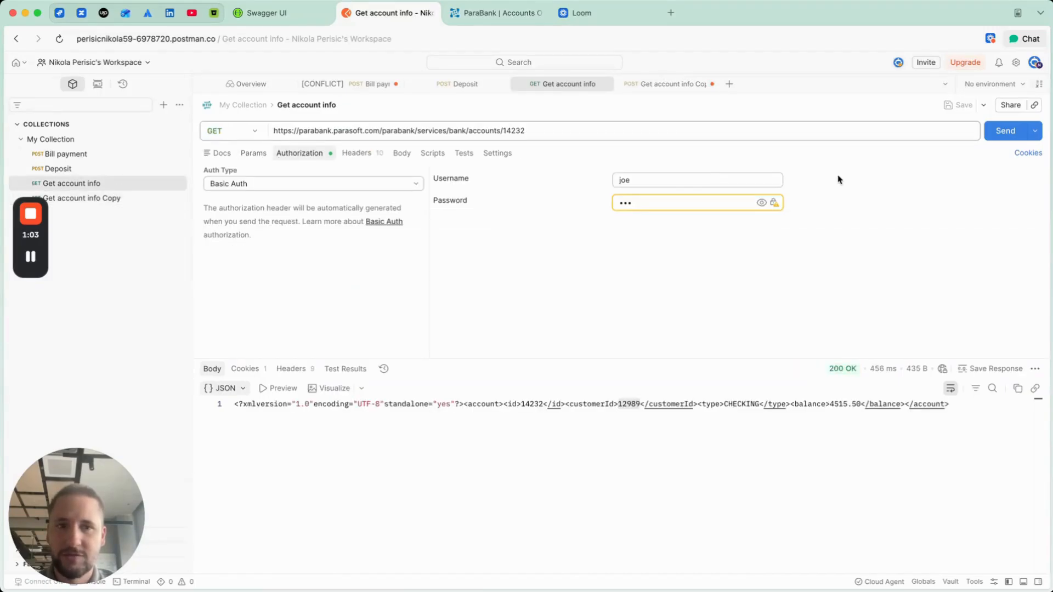
{"action": "left_click", "coordinate": [1001, 135]}
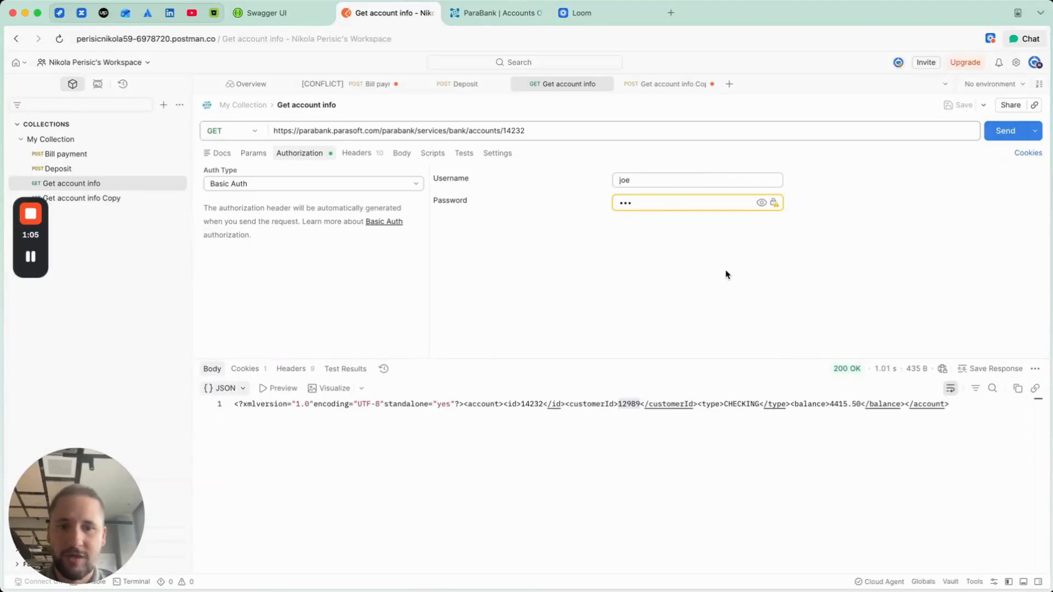
{"action": "double_click", "coordinate": [556, 440]}
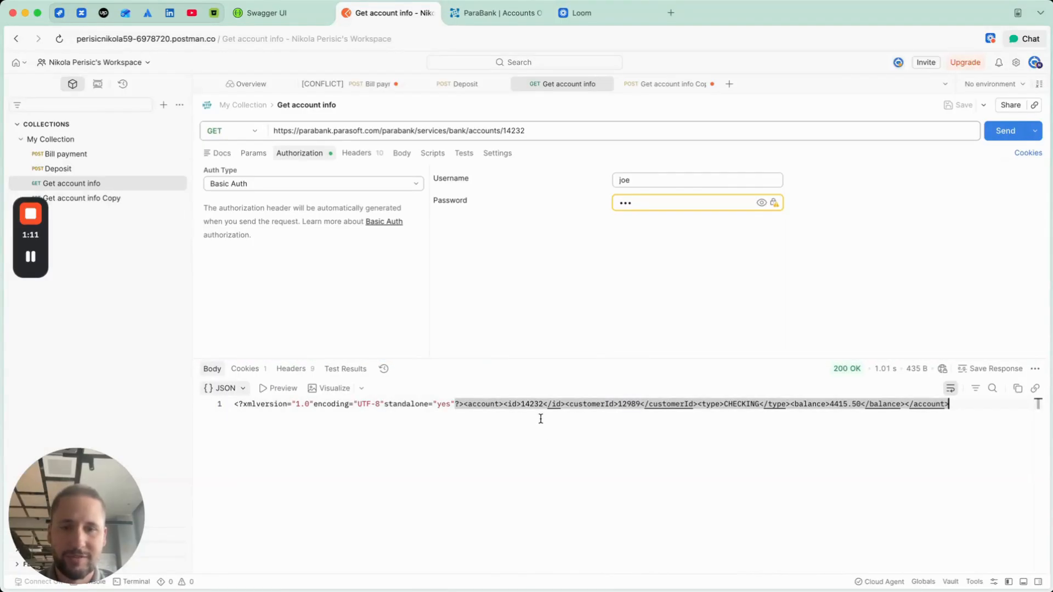
{"action": "left_click", "coordinate": [477, 18]}
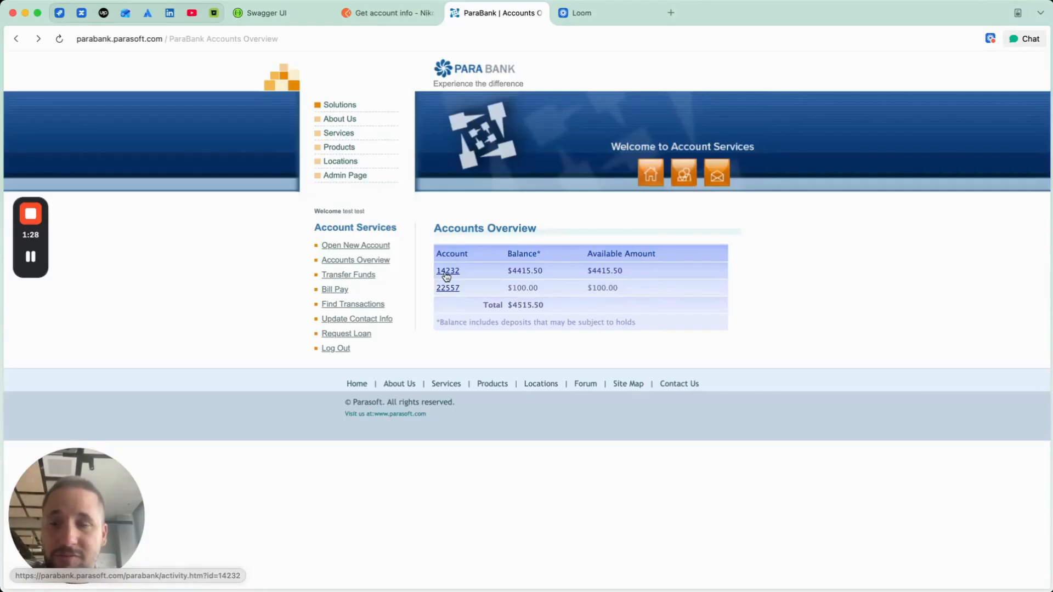
Step: Switch to the Jira bug draft and review the Preconditions section of its test case
{"action": "left_click", "coordinate": [61, 17]}
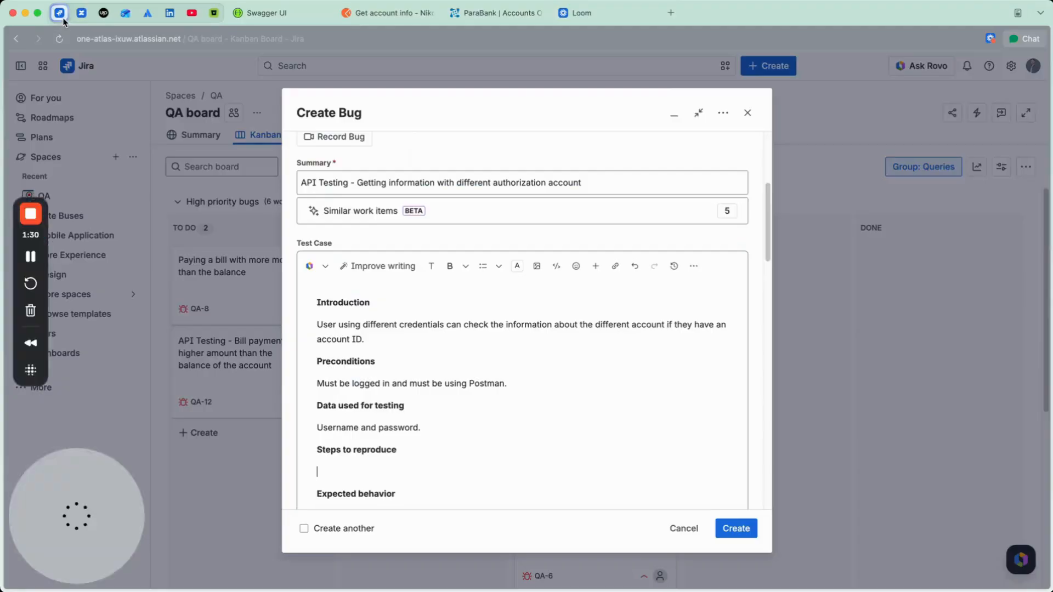
{"action": "scroll", "coordinate": [416, 389], "scroll_direction": "down", "scroll_amount": 2}
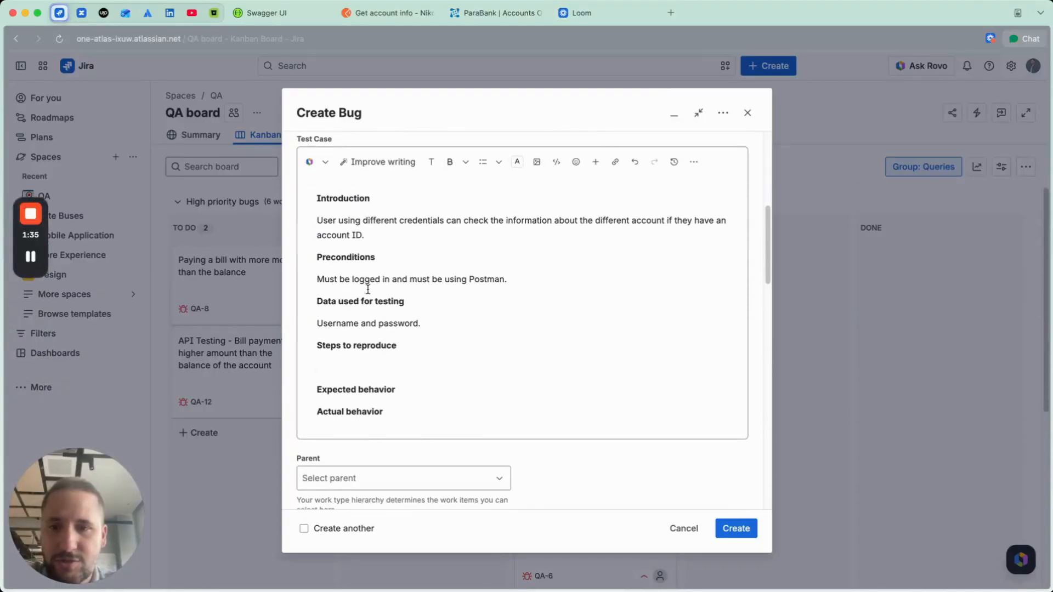
{"action": "left_click_drag", "start_coordinate": [318, 257], "coordinate": [384, 257]}
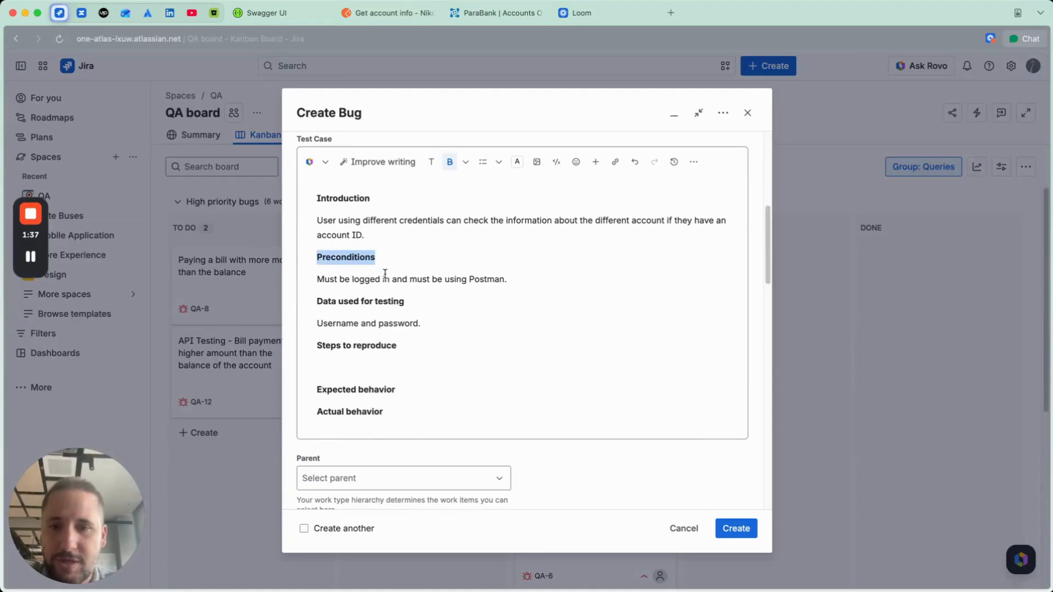
{"action": "left_click", "coordinate": [382, 279]}
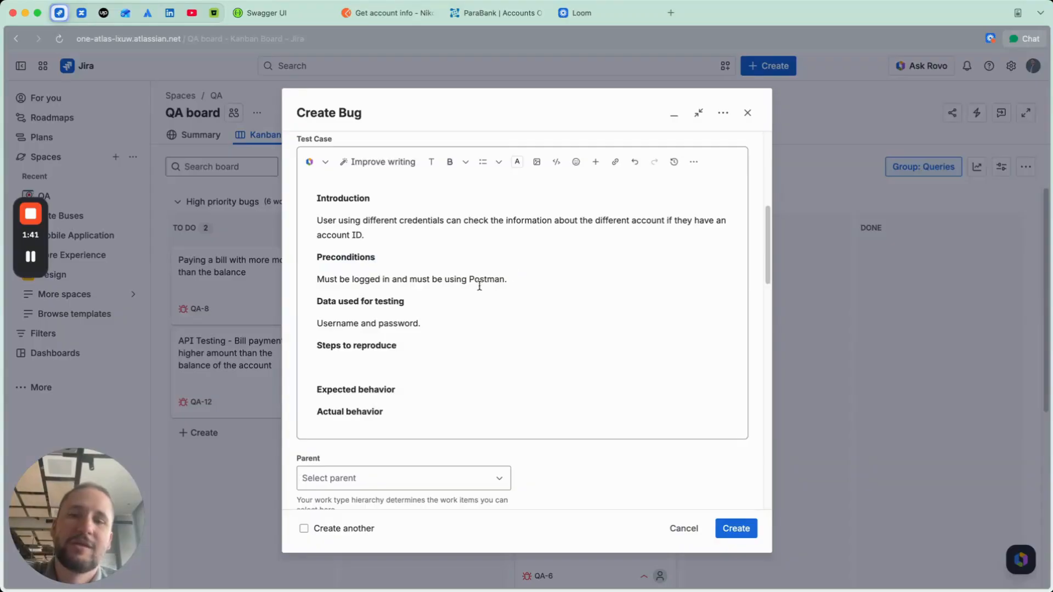
{"action": "left_click_drag", "start_coordinate": [469, 280], "coordinate": [510, 280]}
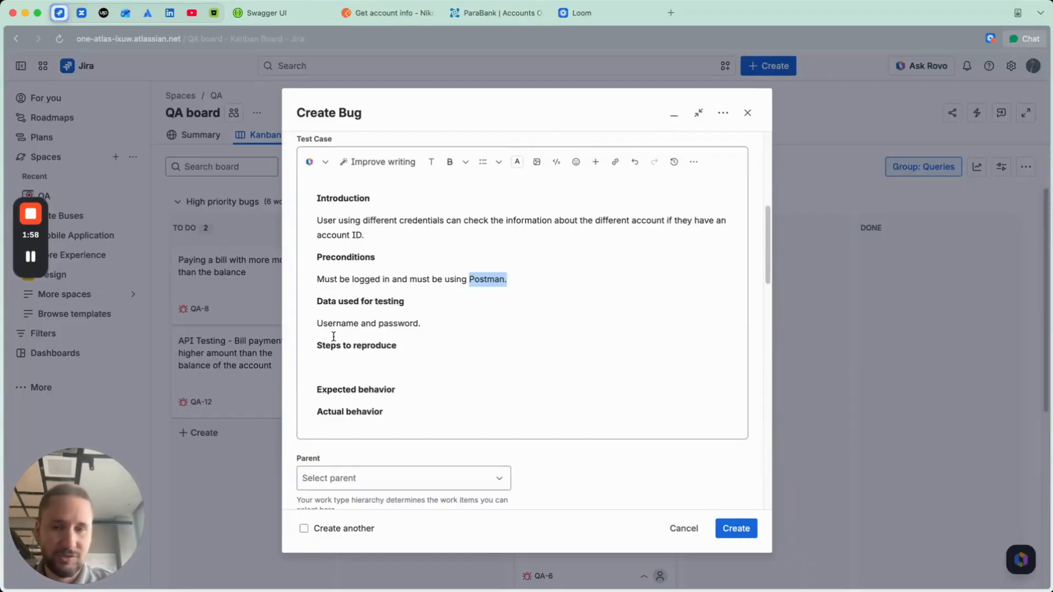
Step: Add the first numbered reproduction step: "In Postman use different username and password from the previous account that you have created"
{"action": "left_click", "coordinate": [327, 365]}
{"action": "type", "text": "1. "}
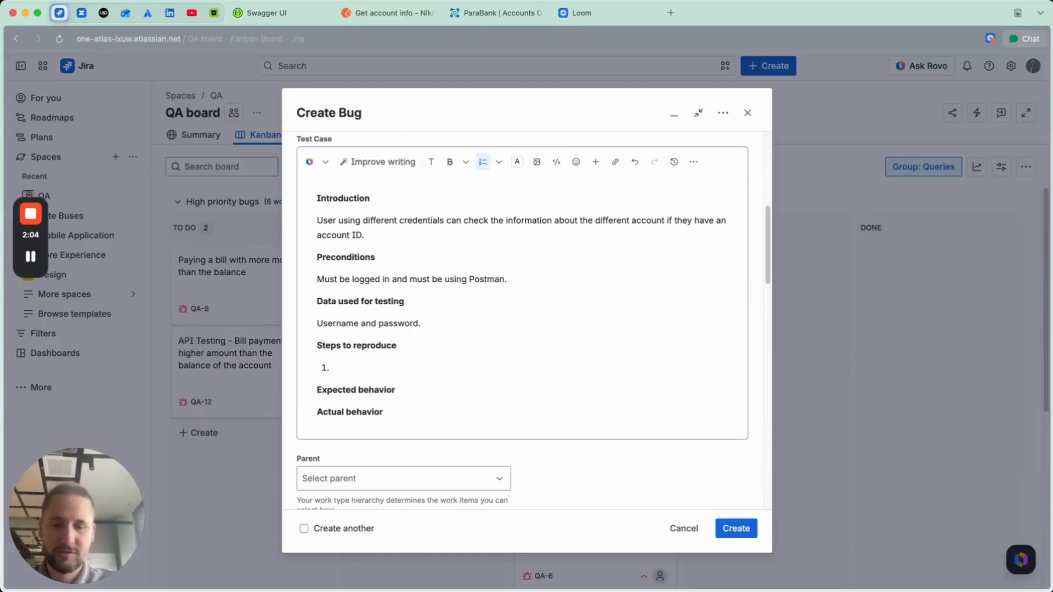
{"action": "type", "text": "In the post"}
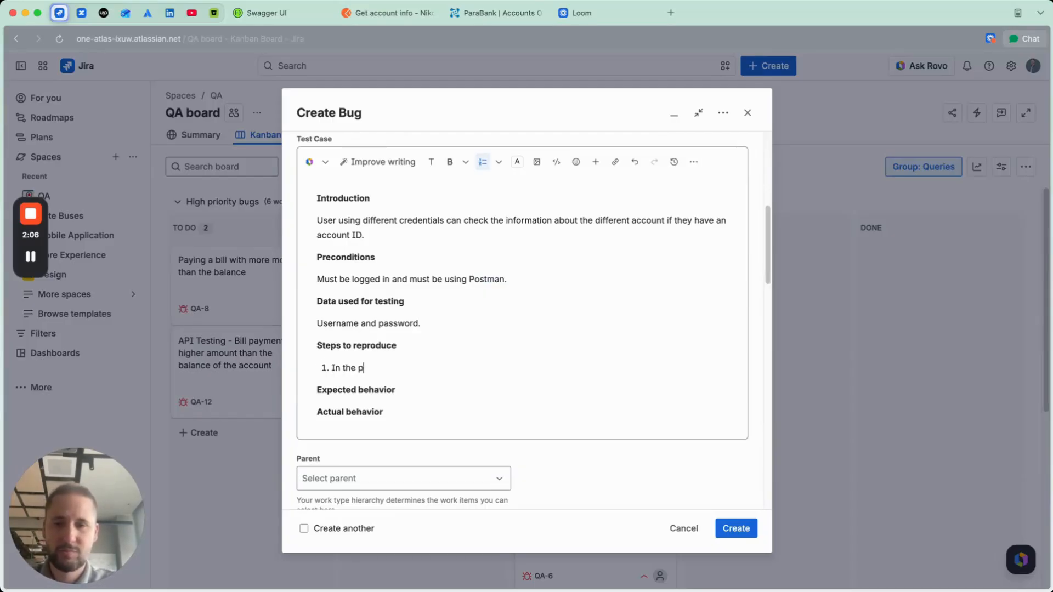
{"action": "key", "text": "BackSpace"}
{"action": "key", "text": "BackSpace"}
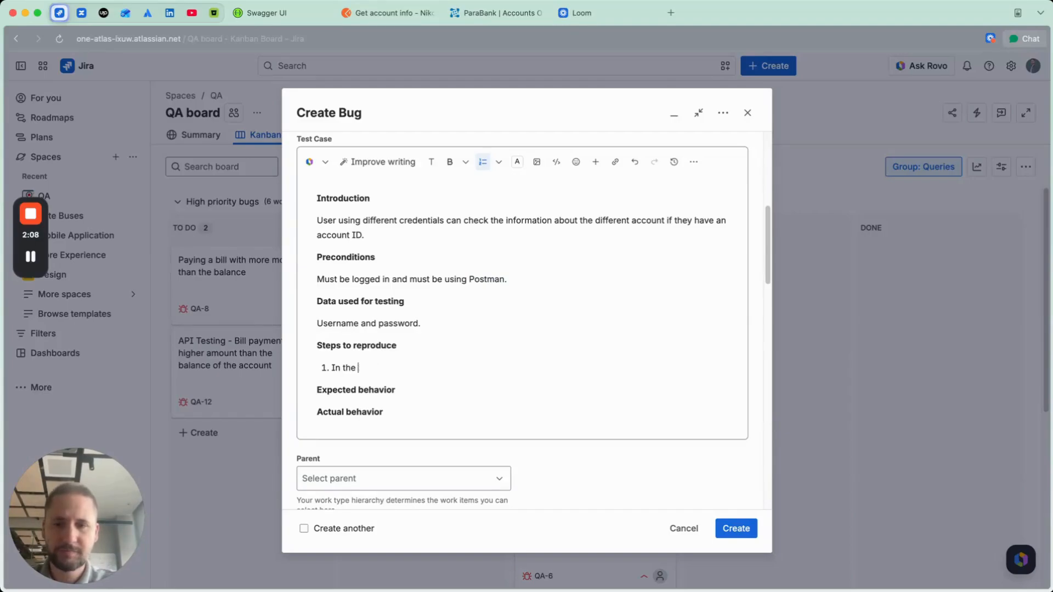
{"action": "type", "text": "Po"}
{"action": "key", "text": "BackSpace"}
{"action": "key", "text": "BackSpace"}
{"action": "key", "text": "BackSpace"}
{"action": "key", "text": "BackSpace"}
{"action": "key", "text": "BackSpace"}
{"action": "key", "text": "BackSpace"}
{"action": "type", "text": "P"}
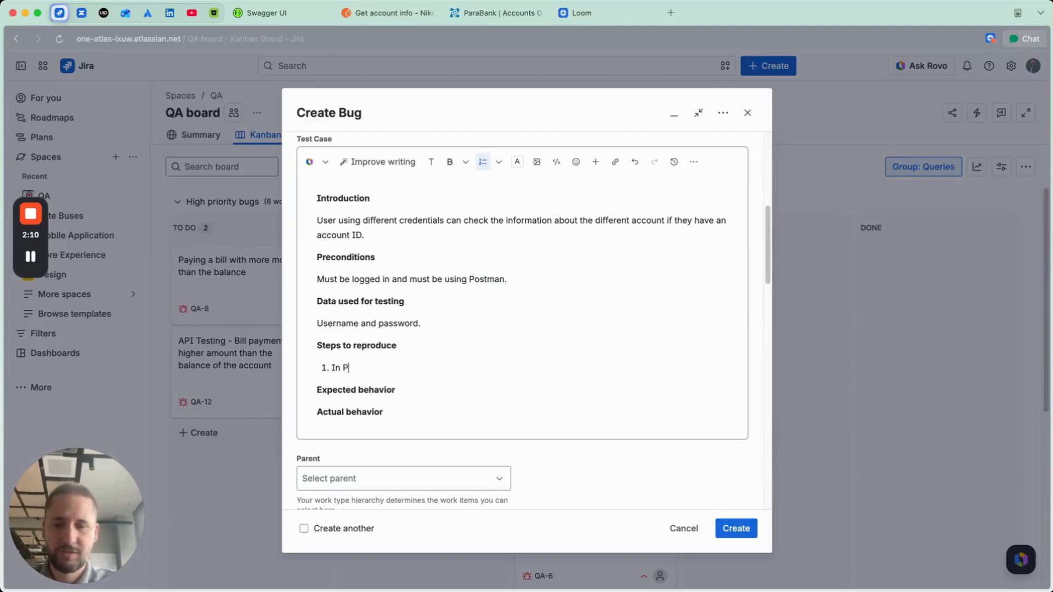
{"action": "type", "text": "ostman use "}
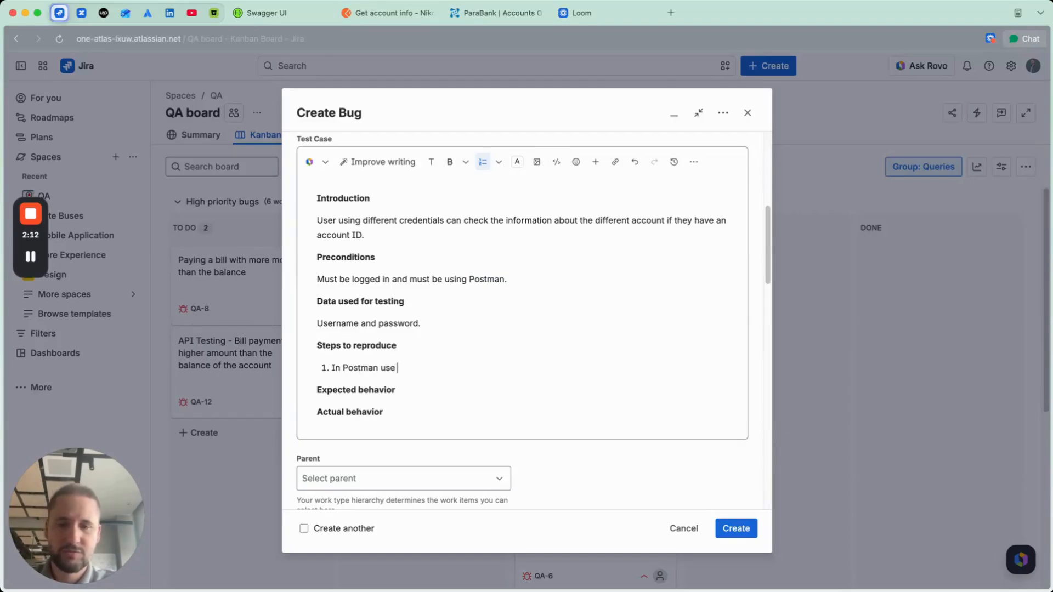
{"action": "type", "text": "different u"}
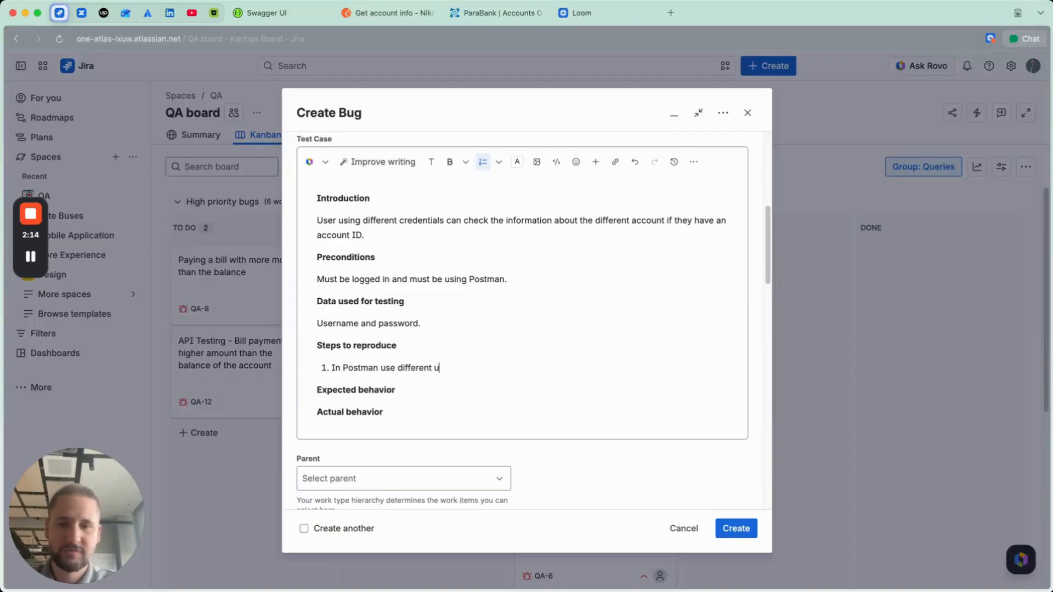
{"action": "type", "text": "sername and password "}
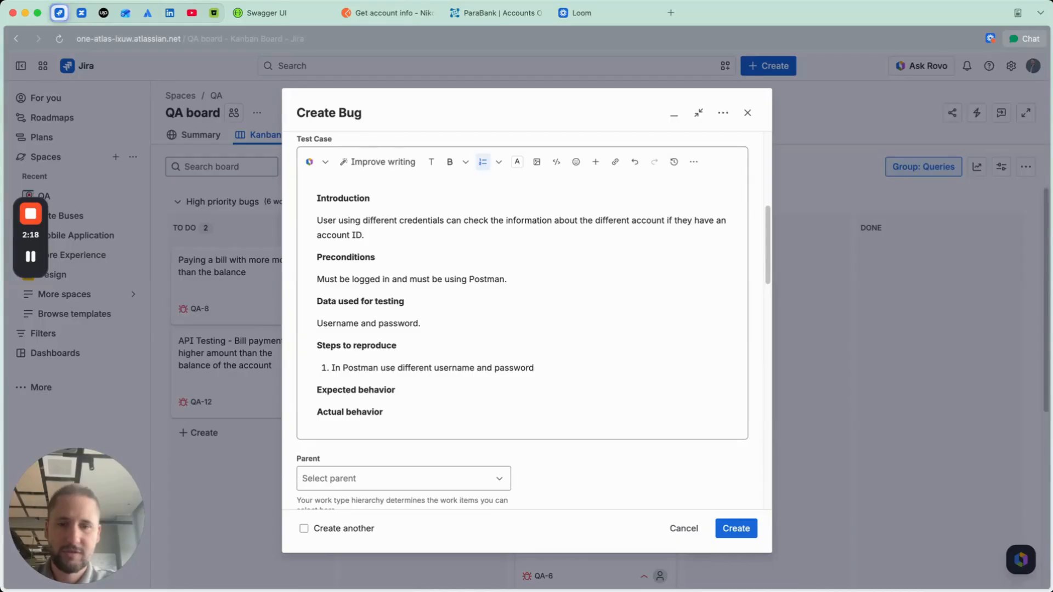
{"action": "type", "text": "from the previo"}
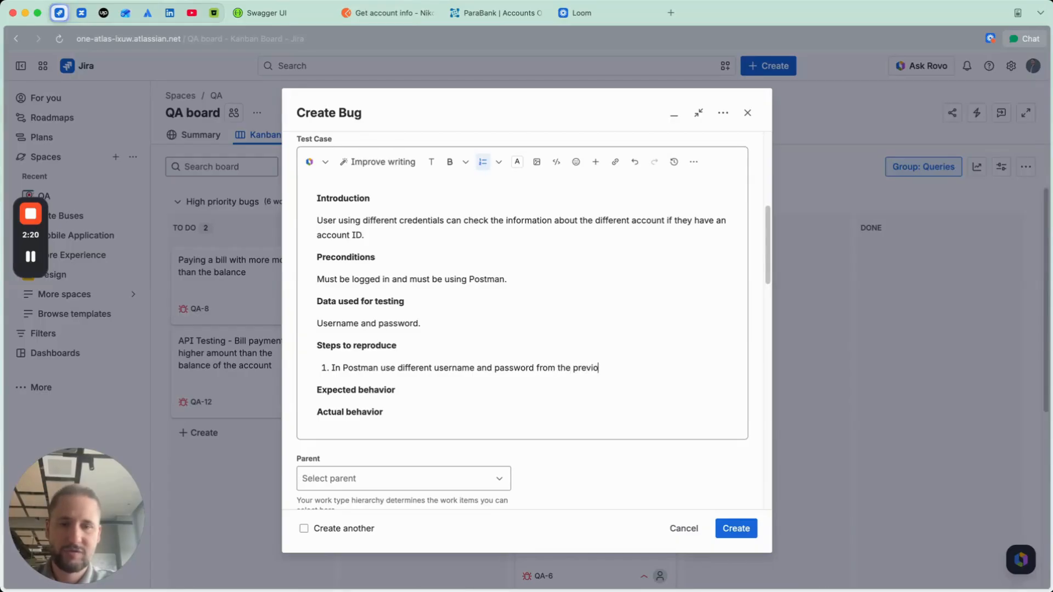
{"action": "type", "text": "us account that y"}
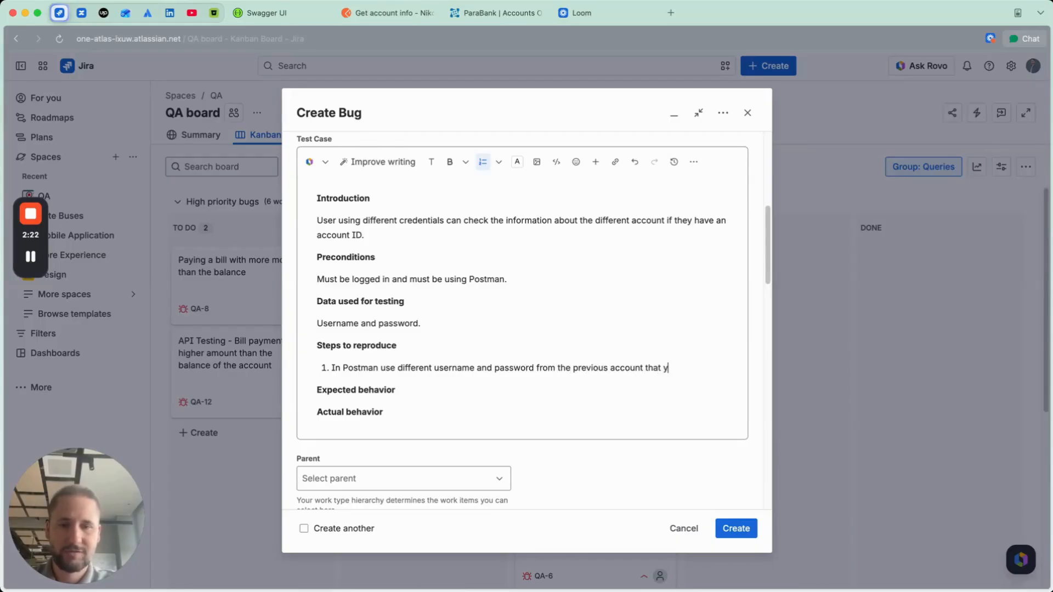
{"action": "type", "text": "ou have creat"}
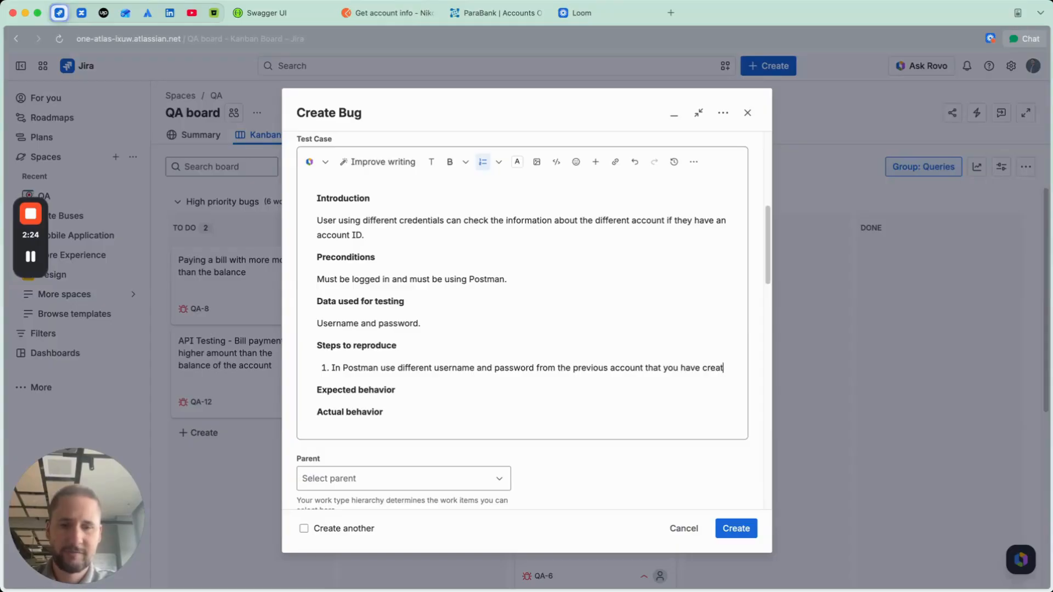
{"action": "type", "text": "ed"}
{"action": "key", "text": "Return"}
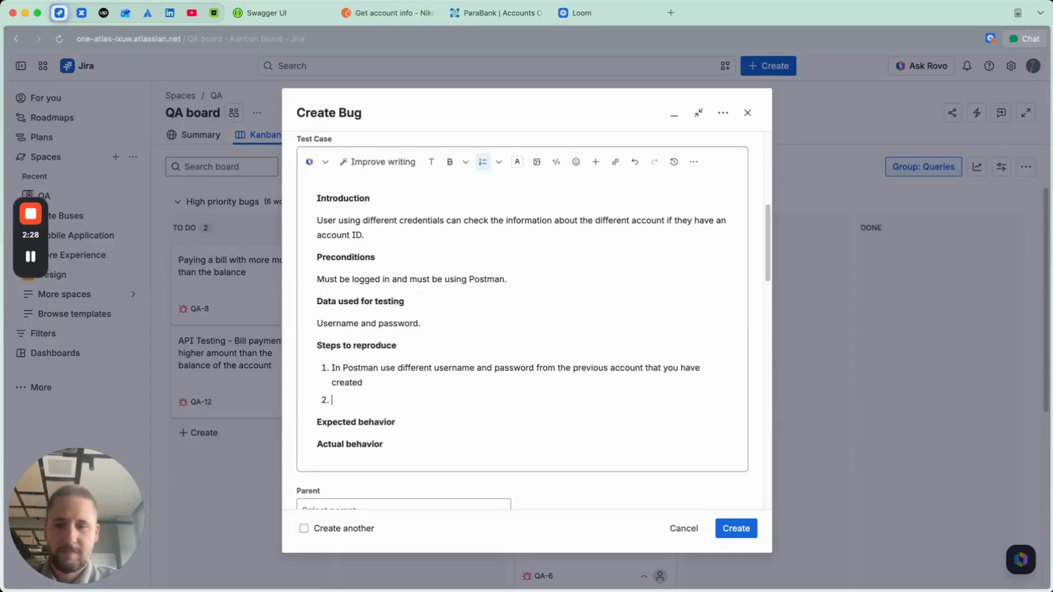
{"action": "type", "text": "Use it f"}
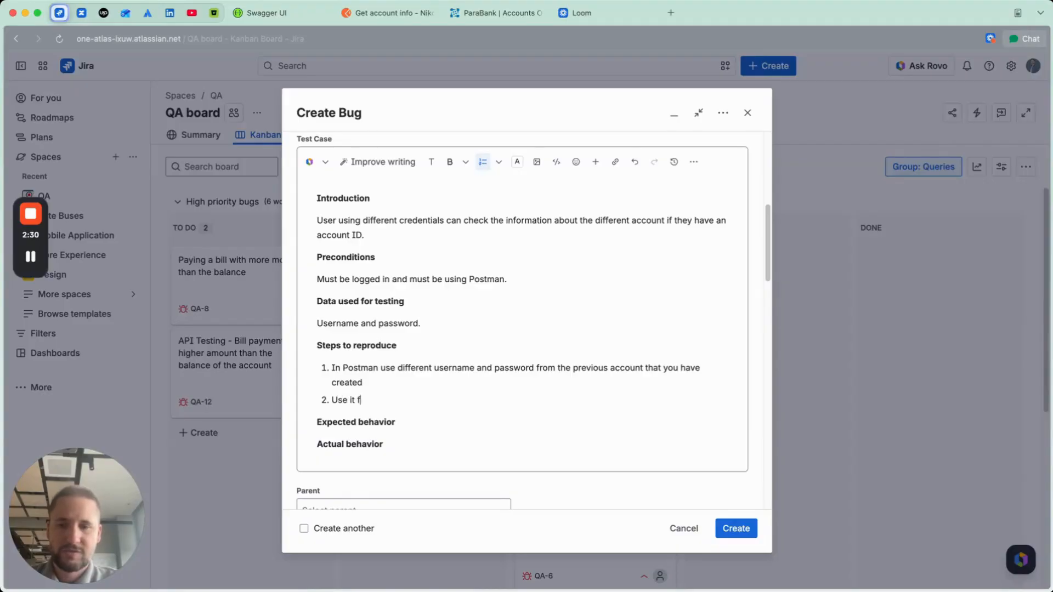
{"action": "type", "text": "or the current"}
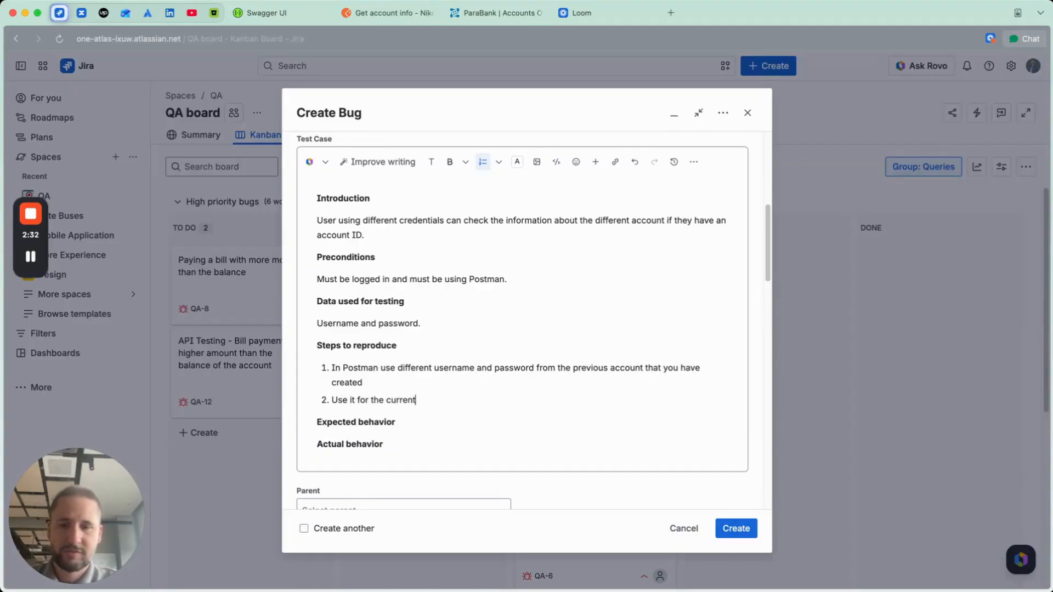
{"action": "type", "text": " logged in account"}
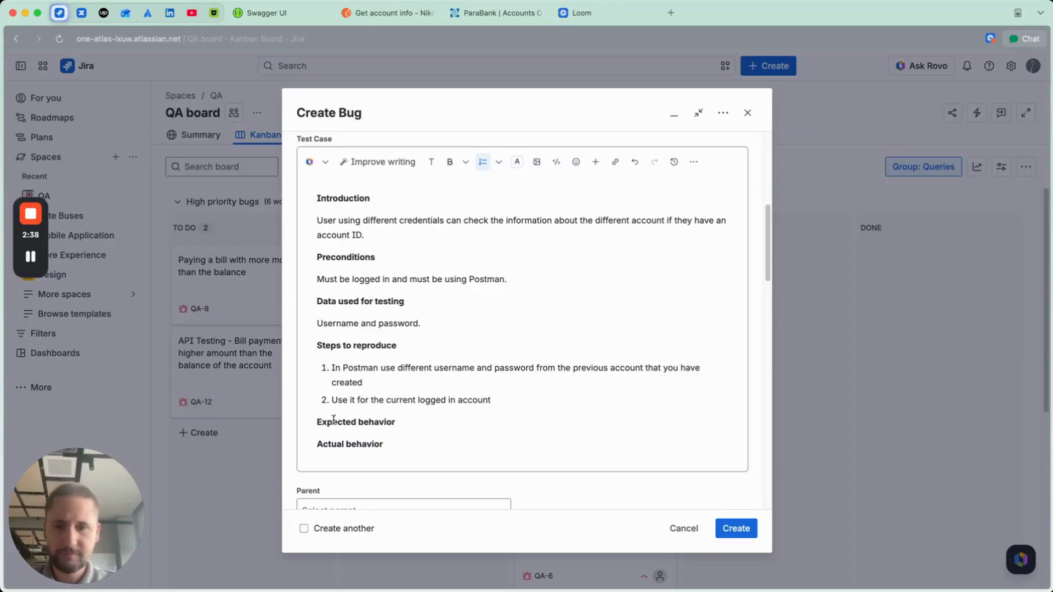
{"action": "left_click_drag", "start_coordinate": [505, 400], "coordinate": [325, 407]}
{"action": "key", "text": "BackSpace"}
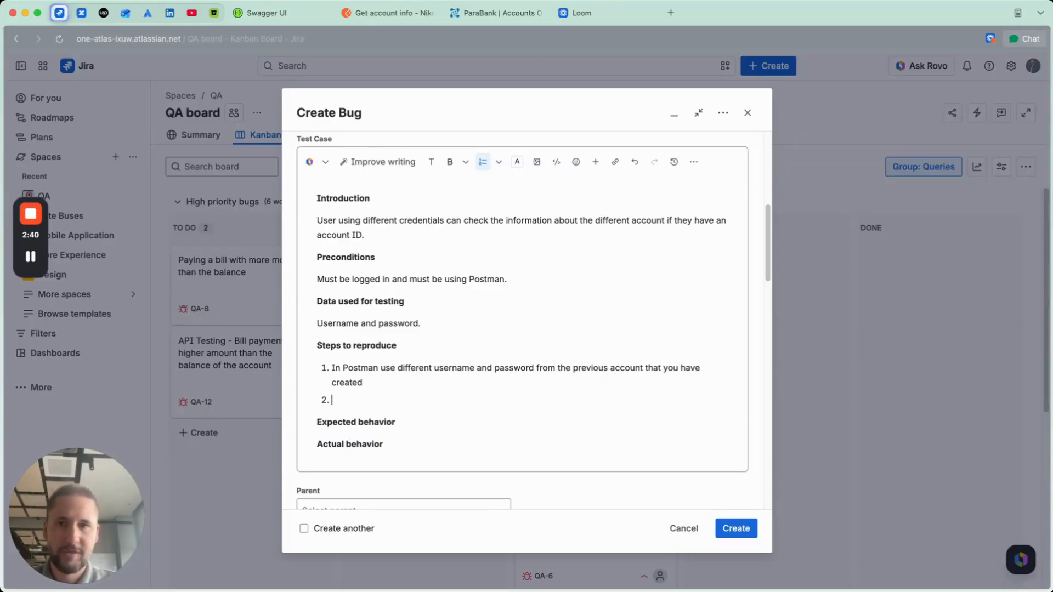
Step: Copy the Get account info request's URL in Postman up to the account ID, and return to the Jira bug draft
{"action": "left_click", "coordinate": [386, 12]}
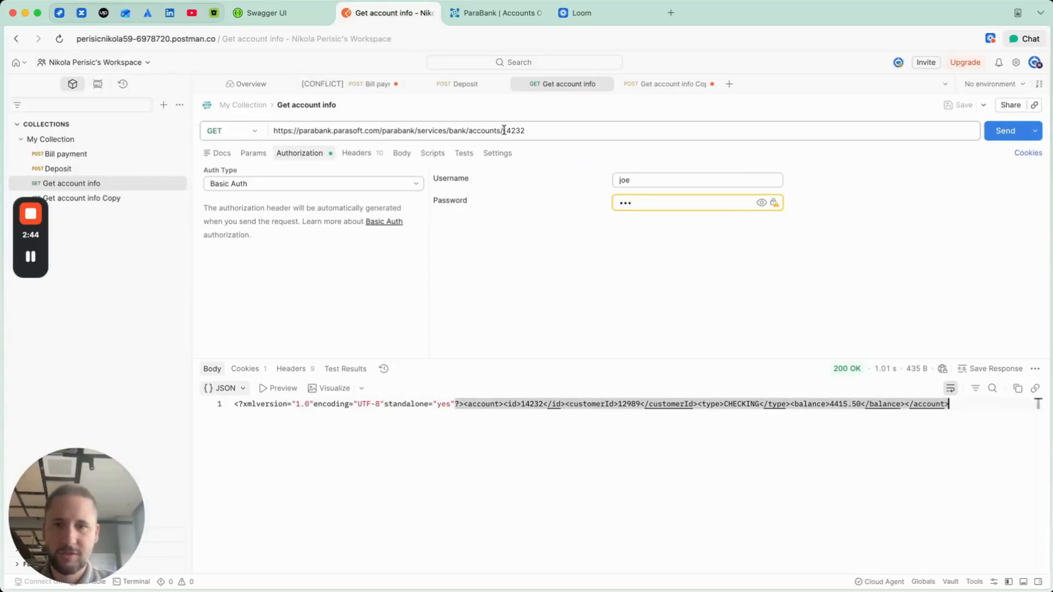
{"action": "left_click_drag", "start_coordinate": [504, 132], "coordinate": [269, 131]}
{"action": "key", "text": "super+c"}
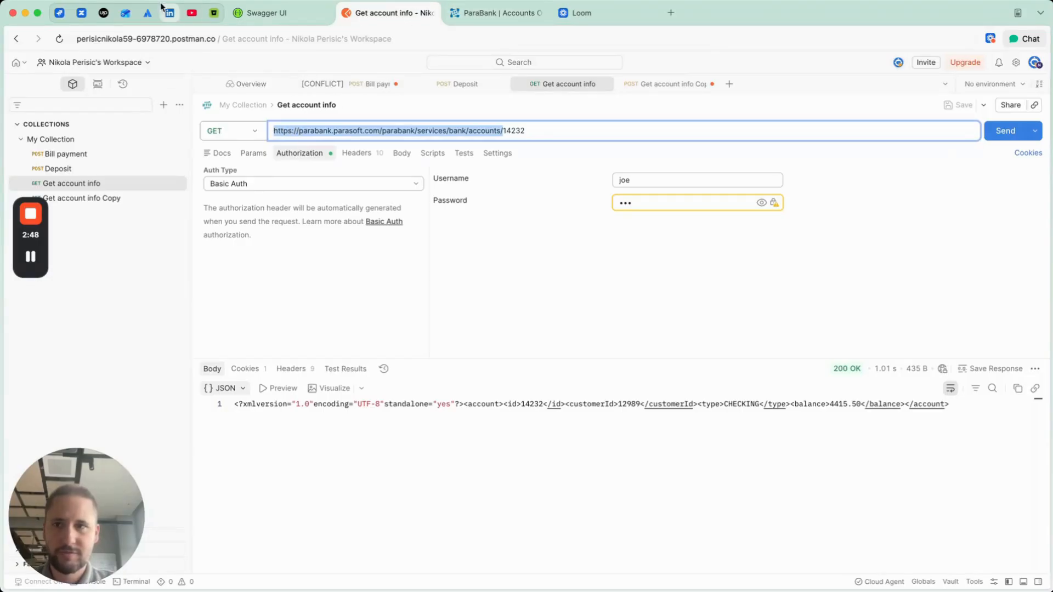
{"action": "left_click", "coordinate": [59, 13]}
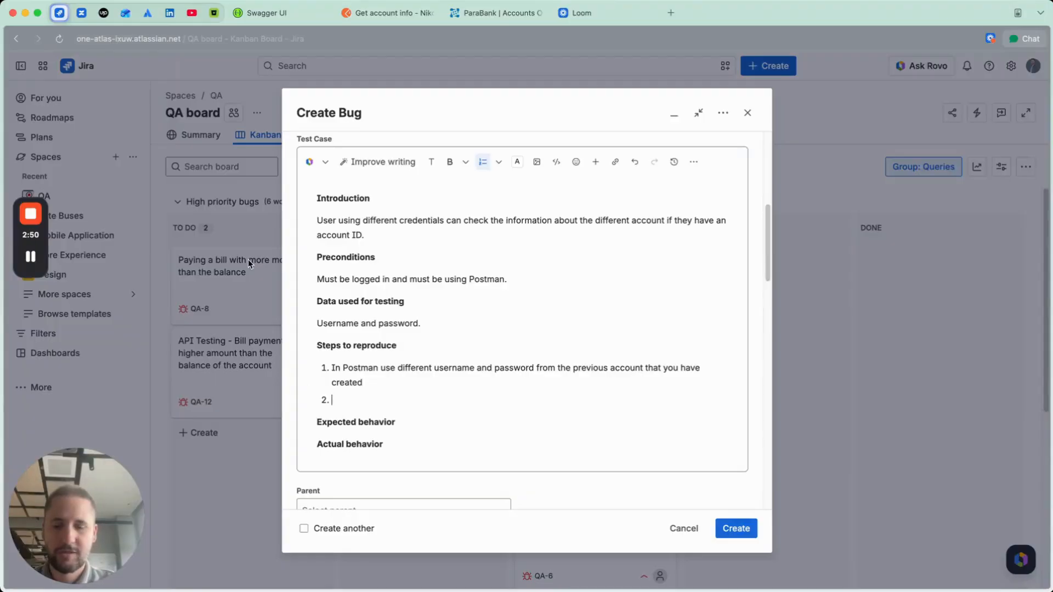
{"action": "type", "text": "Maek"}
{"action": "key", "text": "BackSpace"}
{"action": "key", "text": "BackSpace"}
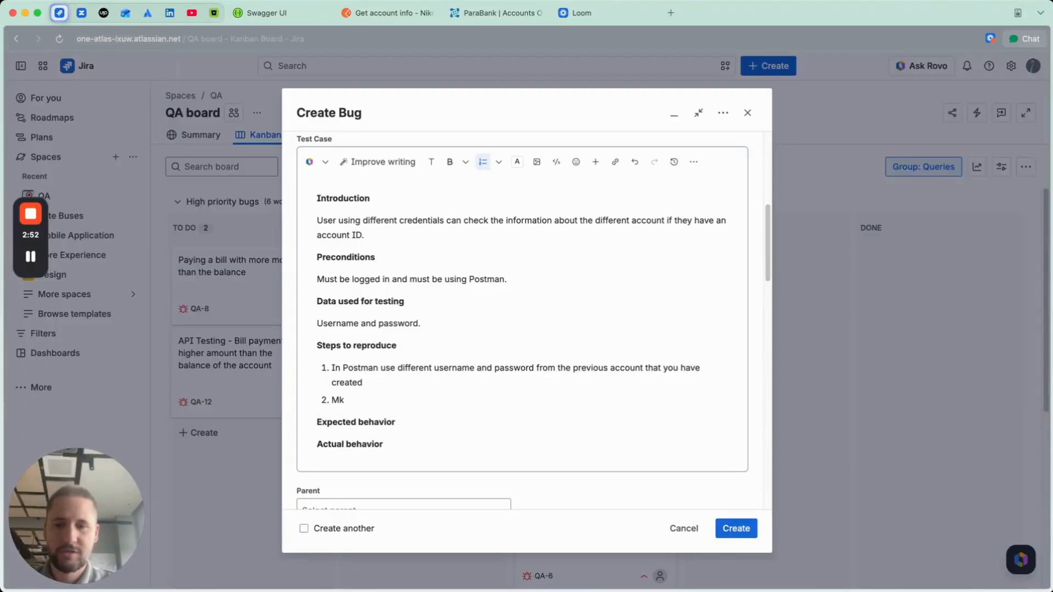
{"action": "type", "text": "ke the API "}
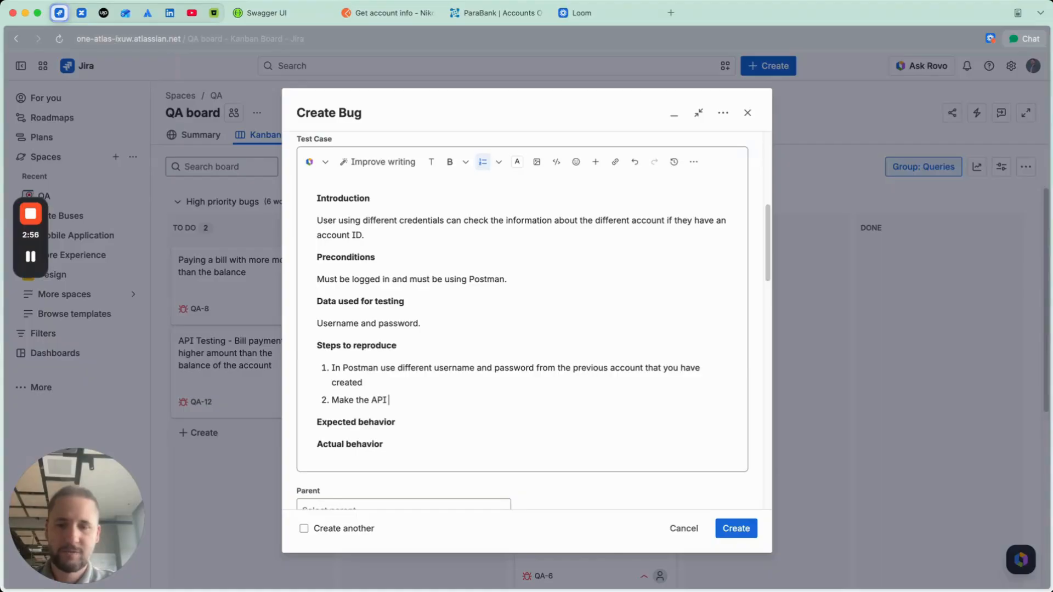
{"action": "type", "text": "call for"}
{"action": "key", "text": "super+v"}
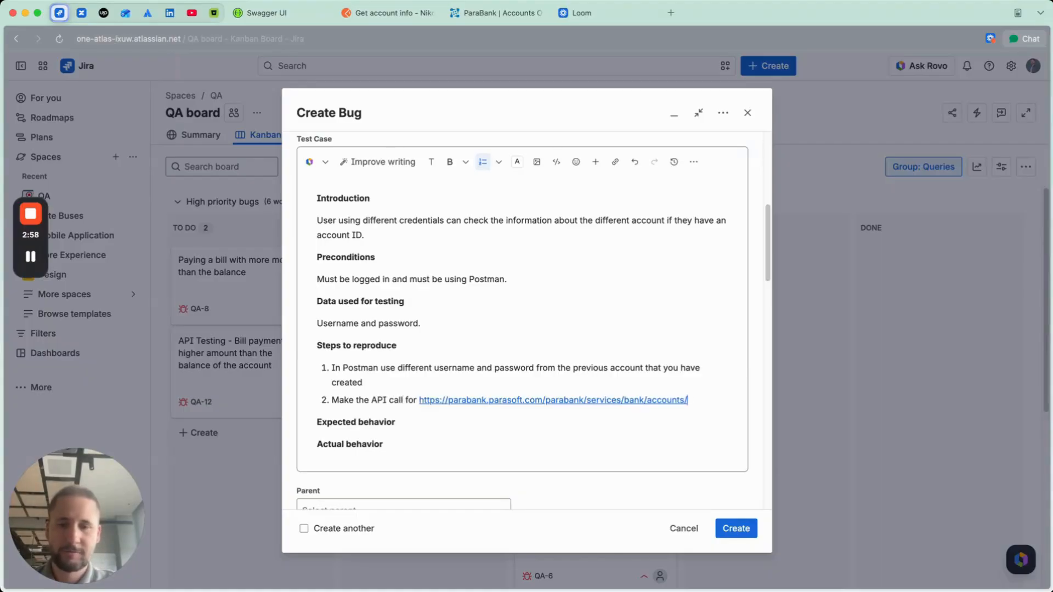
{"action": "type", "text": "where "}
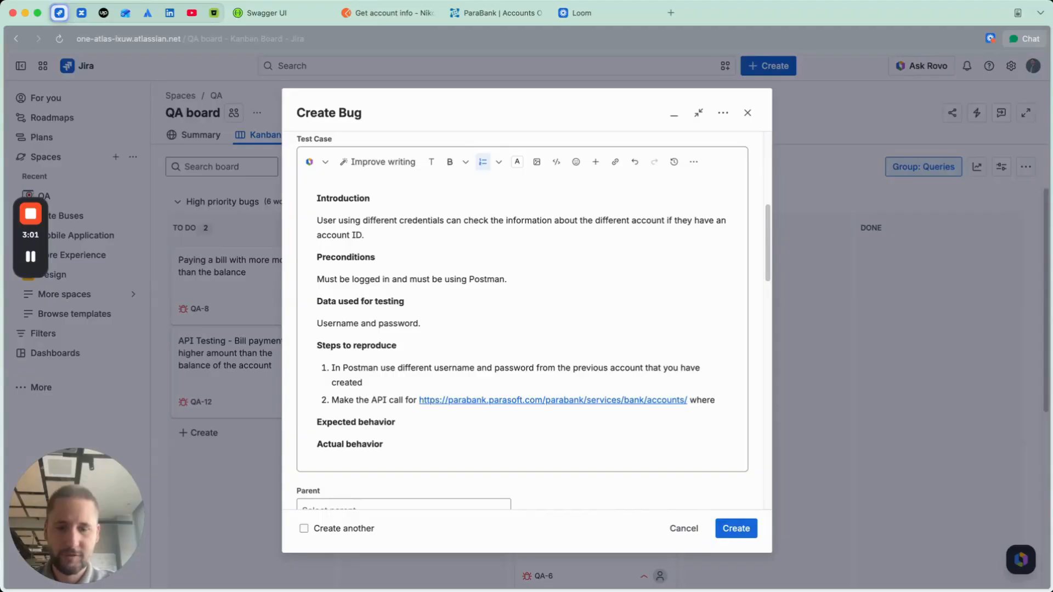
{"action": "type", "text": "you will be "}
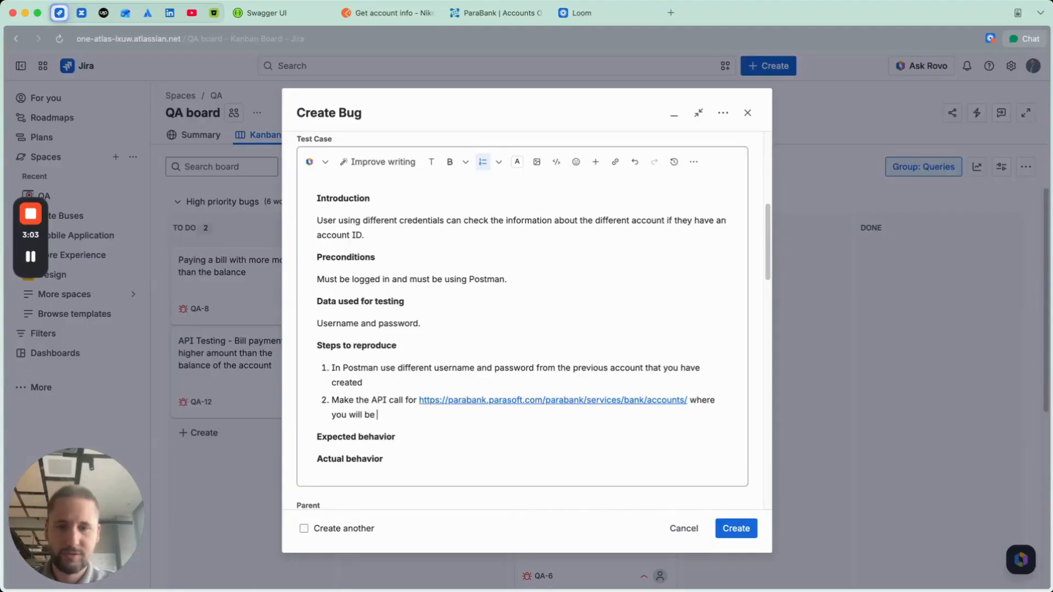
{"action": "type", "text": "using the accou"}
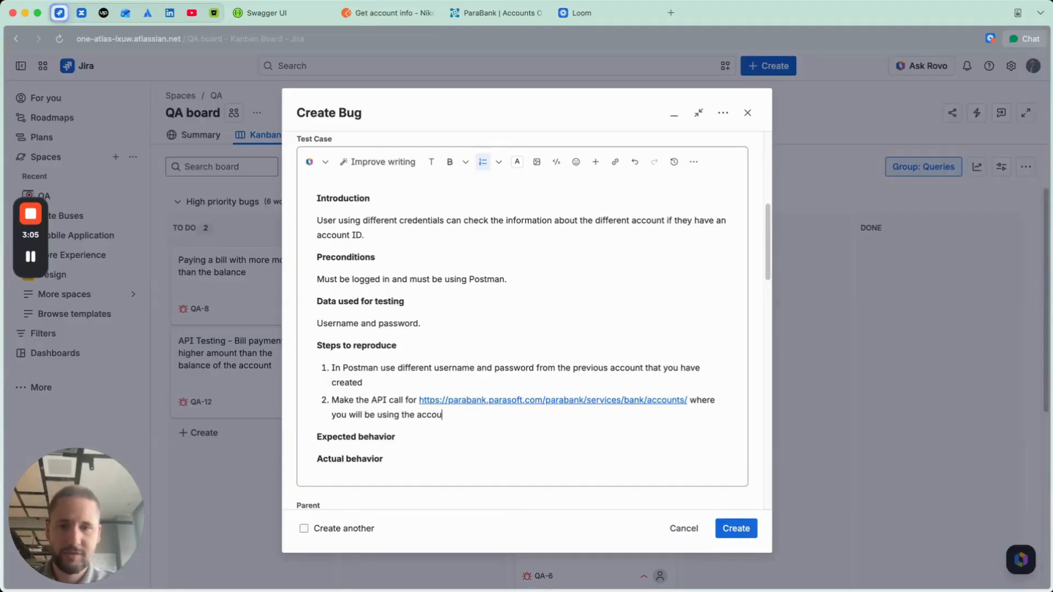
{"action": "type", "text": "nt ID of y"}
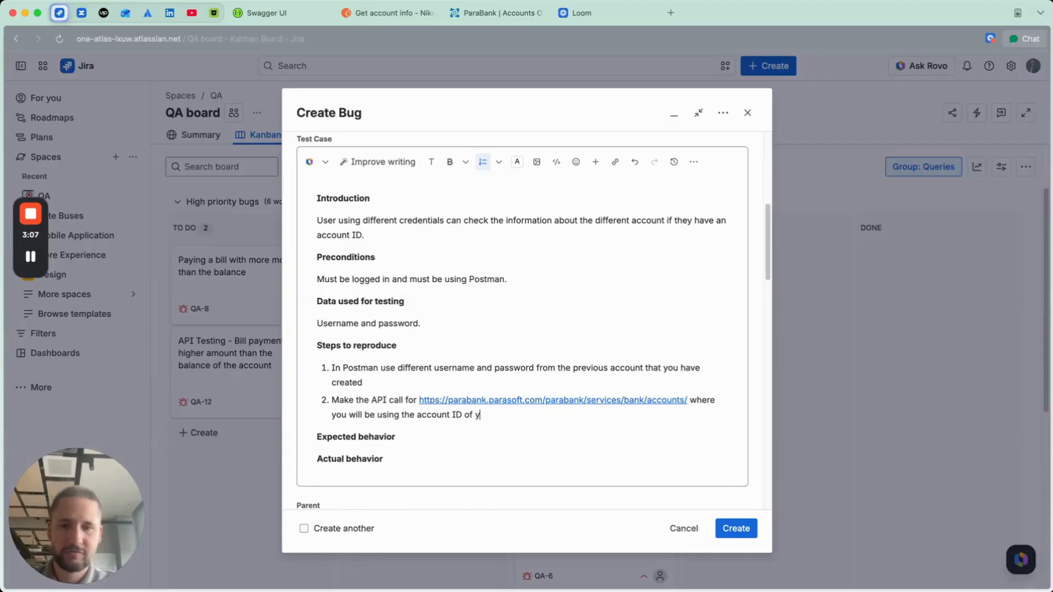
{"action": "type", "text": "our current log"}
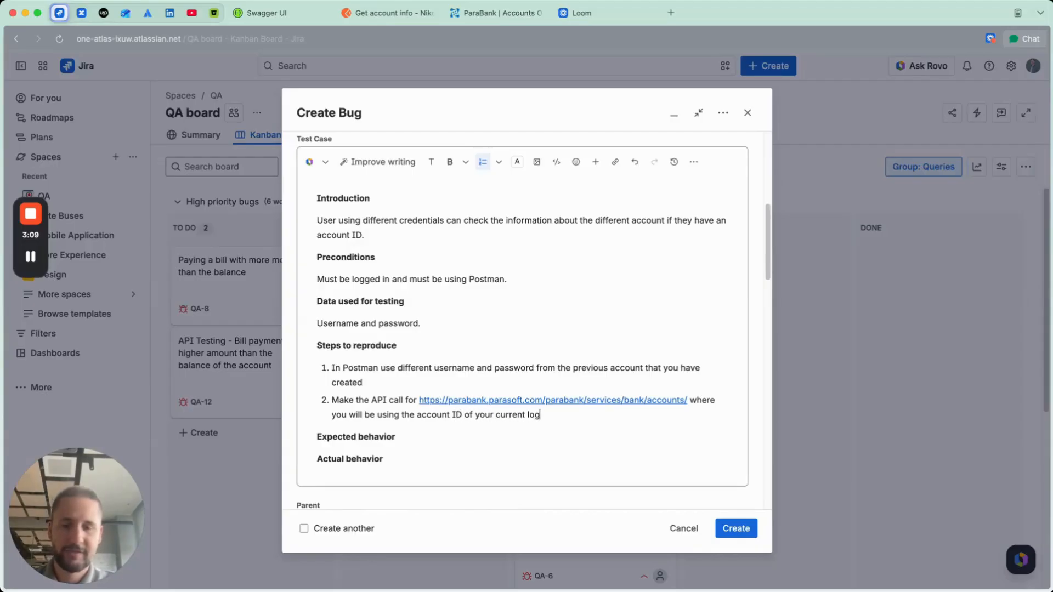
{"action": "type", "text": "ged in accou"}
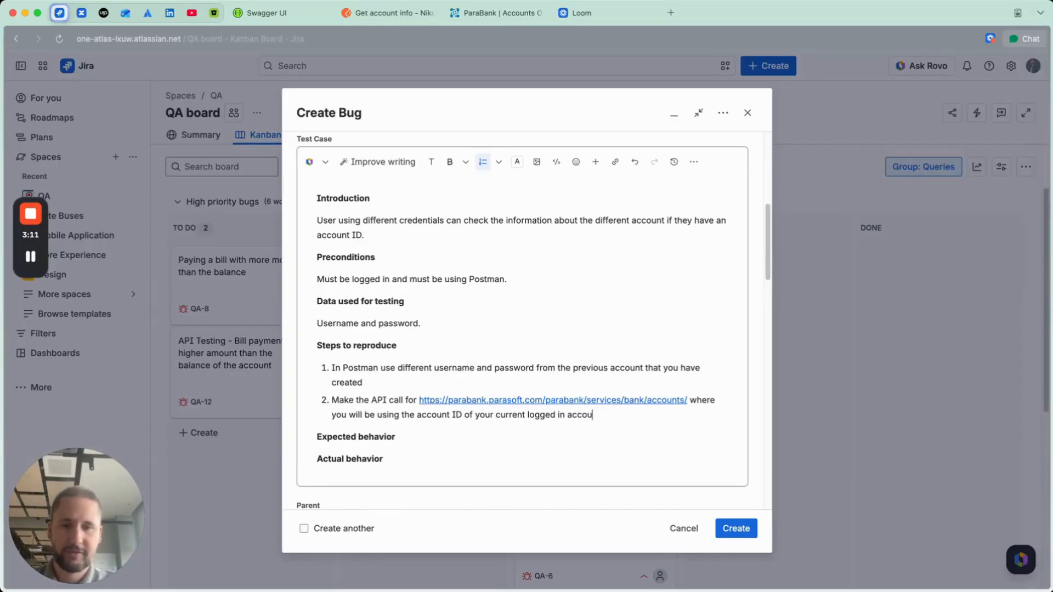
{"action": "type", "text": "nt"}
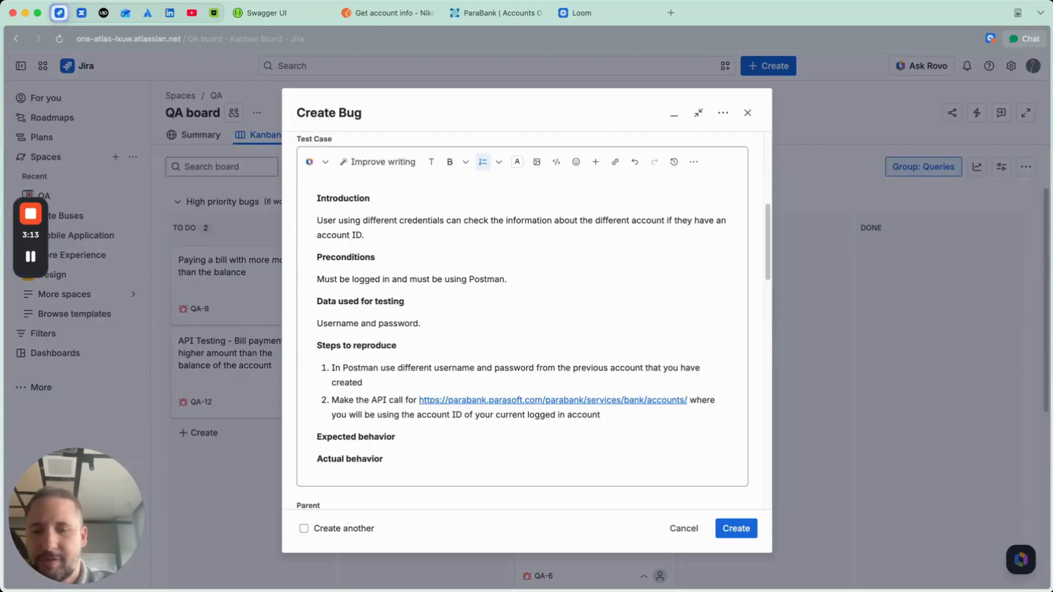
Step: Fill in the Expected behavior section with "System shouldn't let the user to fetch data or 403 forbidden error."
{"action": "scroll", "coordinate": [397, 383], "scroll_direction": "down", "scroll_amount": 3}
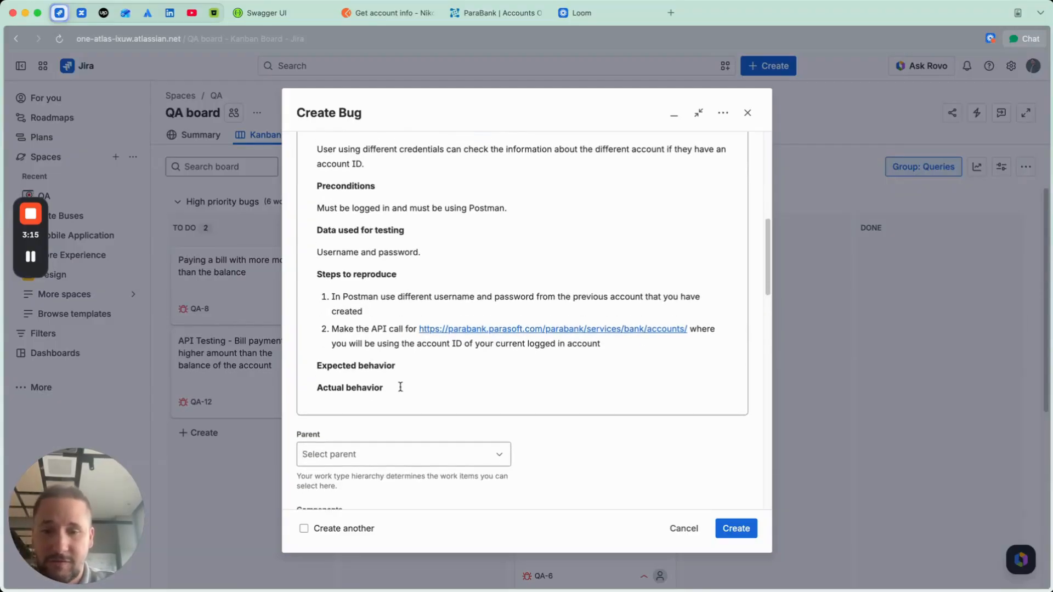
{"action": "left_click", "coordinate": [410, 357]}
{"action": "key", "text": "Return"}
{"action": "type", "text": "S"}
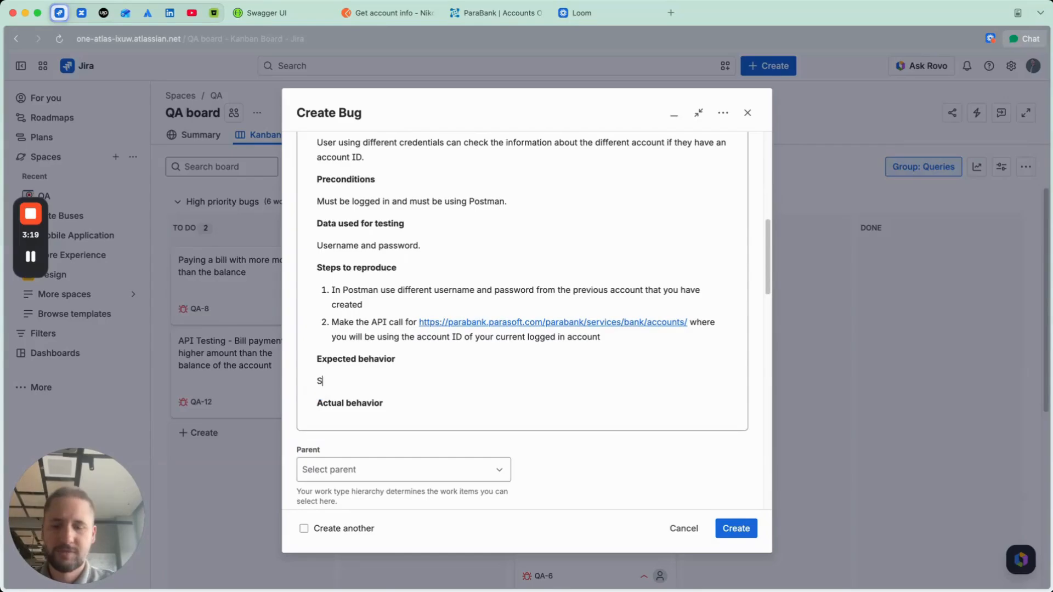
{"action": "type", "text": "ystem shouldn"}
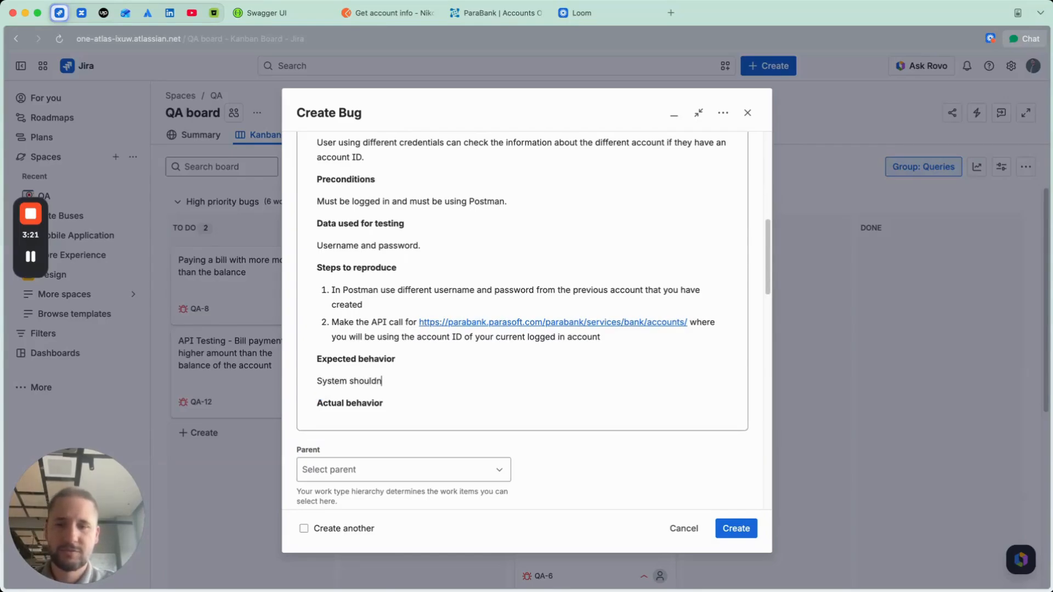
{"action": "type", "text": "'t let the "}
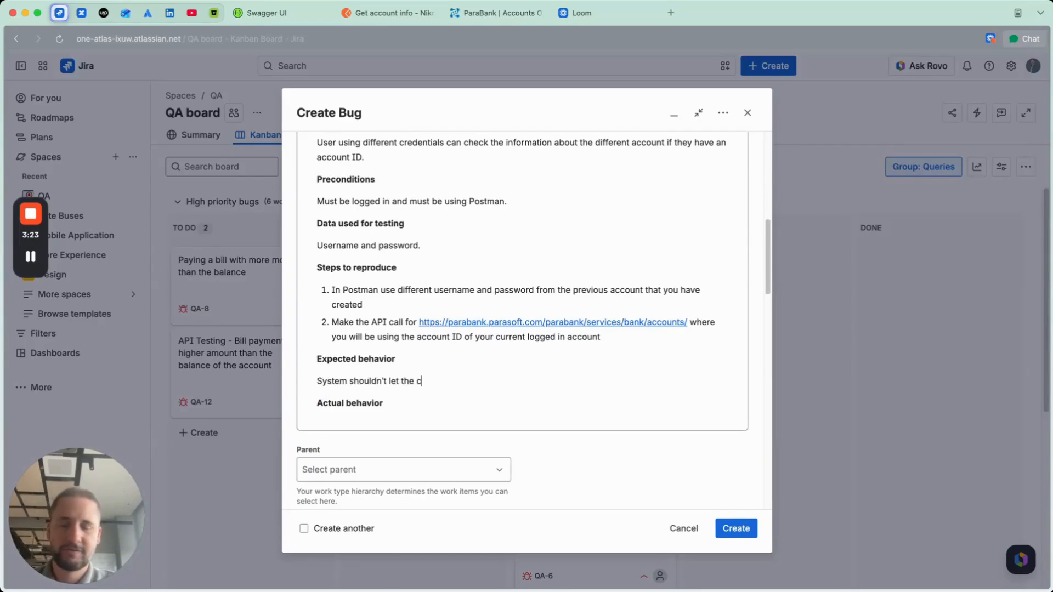
{"action": "type", "text": "user to"}
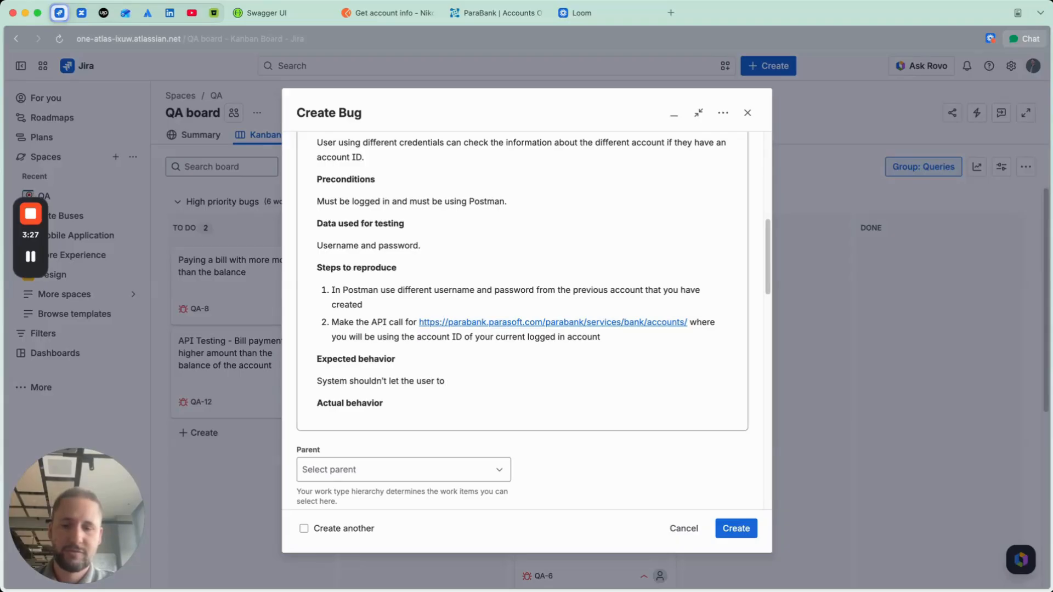
{"action": "type", "text": " fetch data"}
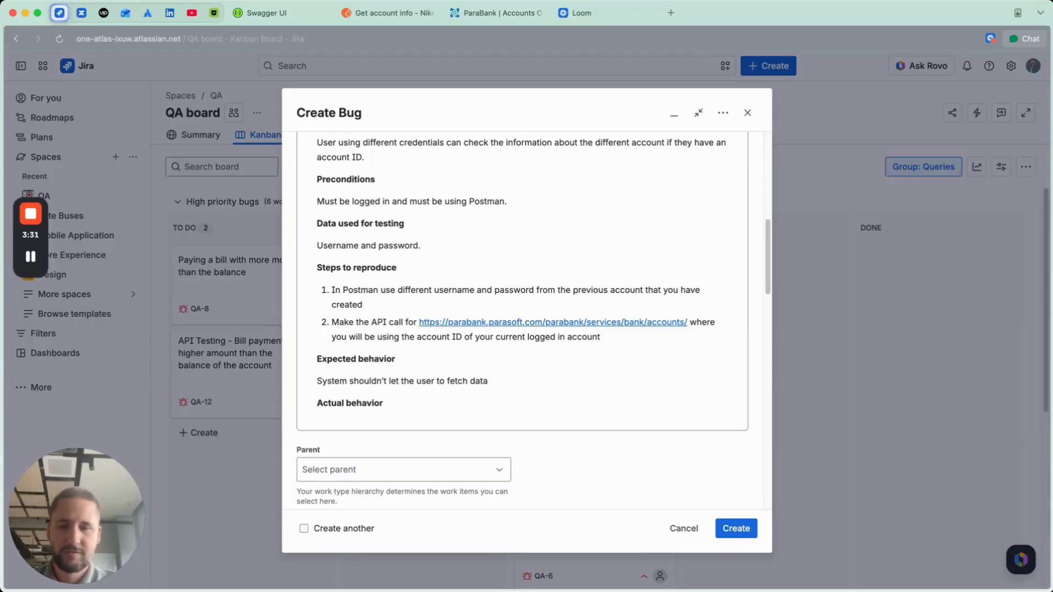
{"action": "type", "text": ".  or 403 f"}
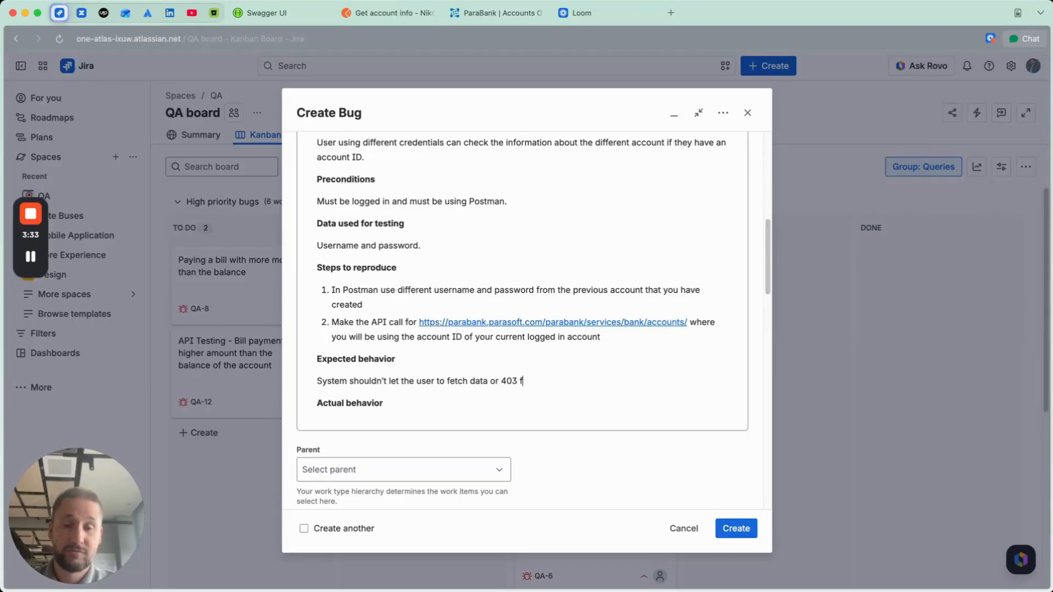
{"action": "type", "text": "orbidden "}
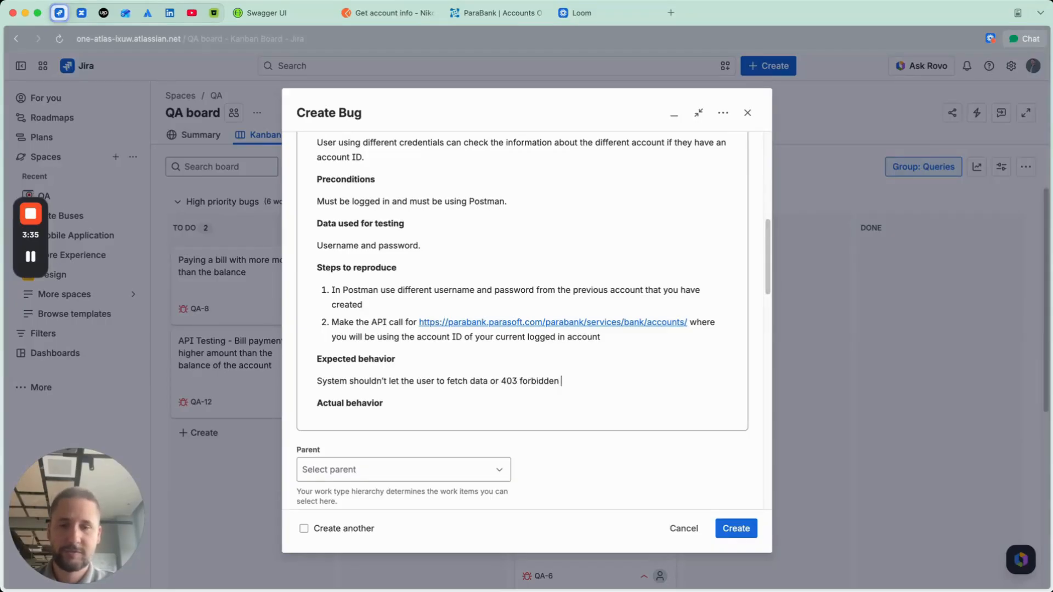
{"action": "type", "text": "error."}
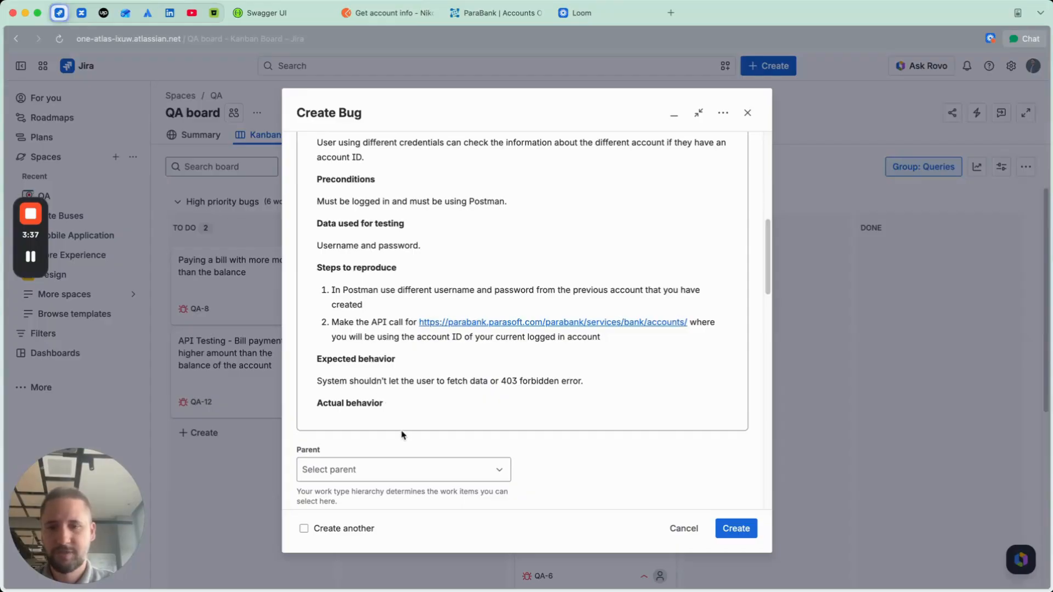
Step: Fill in the Actual behavior section with "Postman returns a result with 200 response code."
{"action": "key", "text": "Return"}
{"action": "type", "text": "System"}
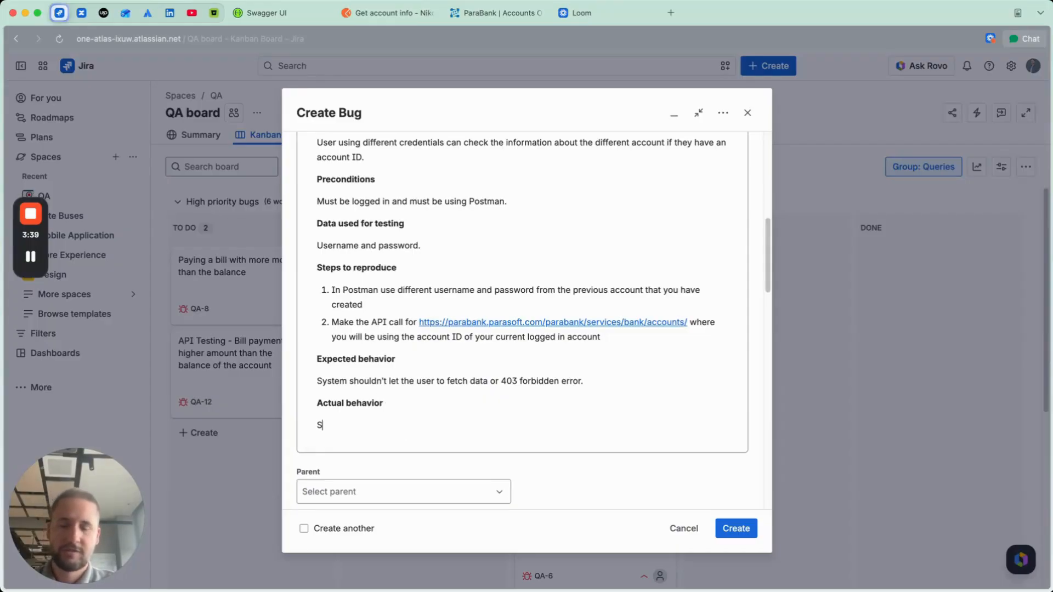
{"action": "key", "text": "BackSpace"}
{"action": "key", "text": "BackSpace"}
{"action": "key", "text": "BackSpace"}
{"action": "key", "text": "BackSpace"}
{"action": "key", "text": "BackSpace"}
{"action": "key", "text": "BackSpace"}
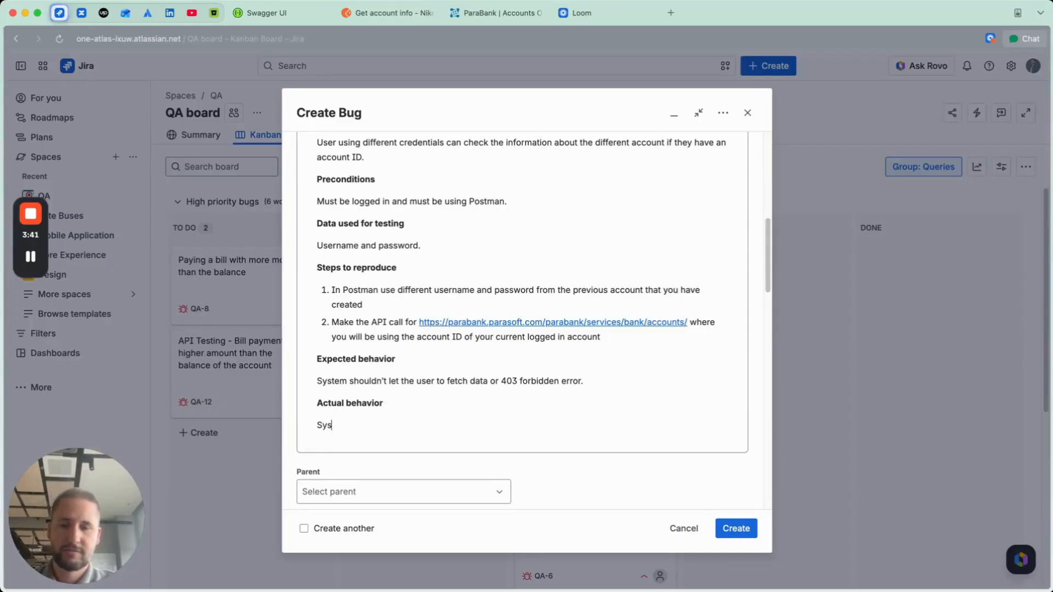
{"action": "type", "text": "Postman returns "}
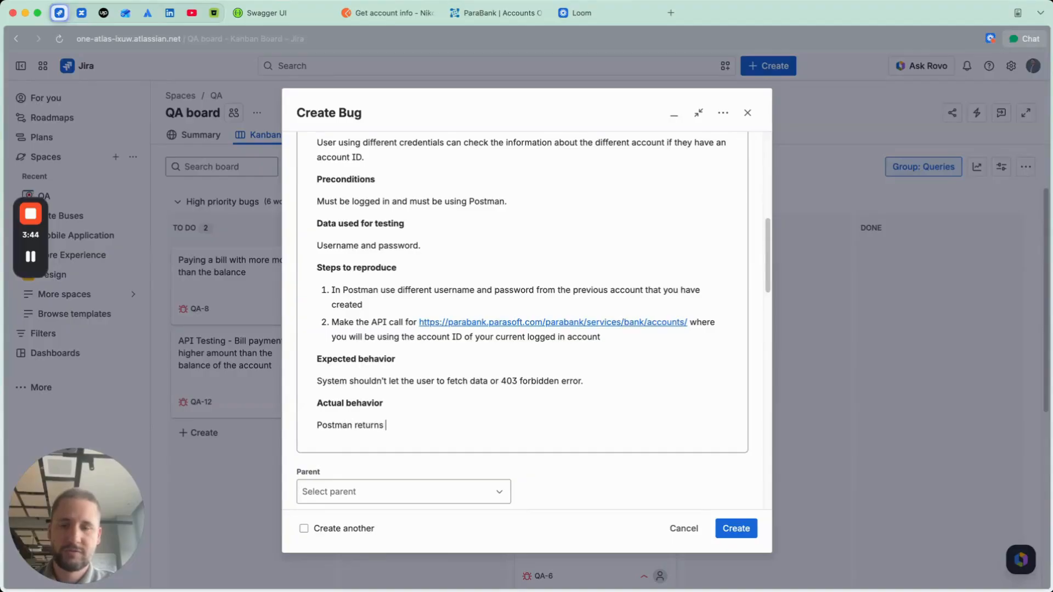
{"action": "type", "text": "a result with"}
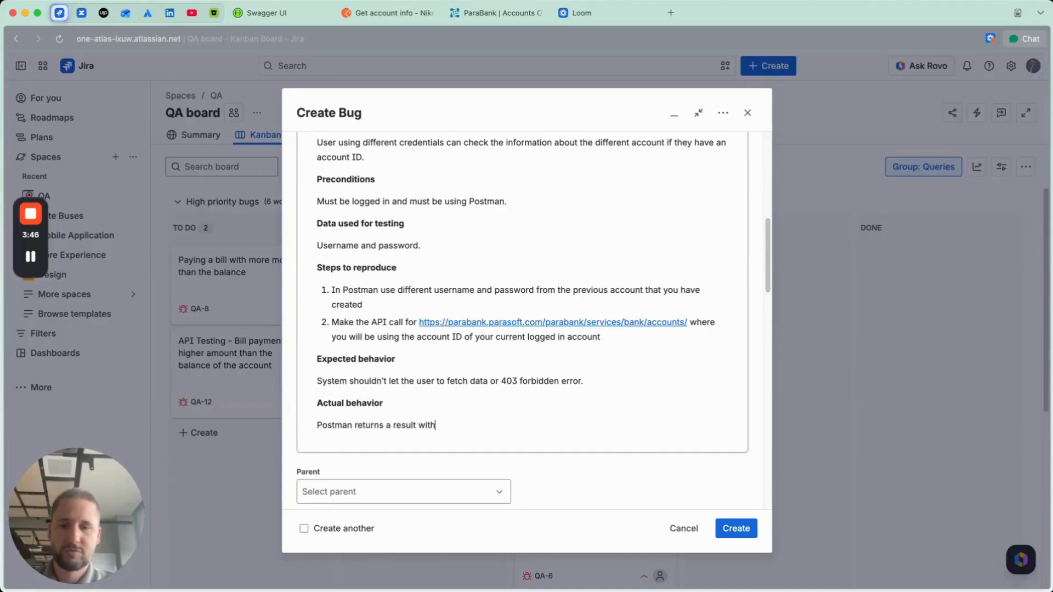
{"action": "type", "text": " 200 response code."}
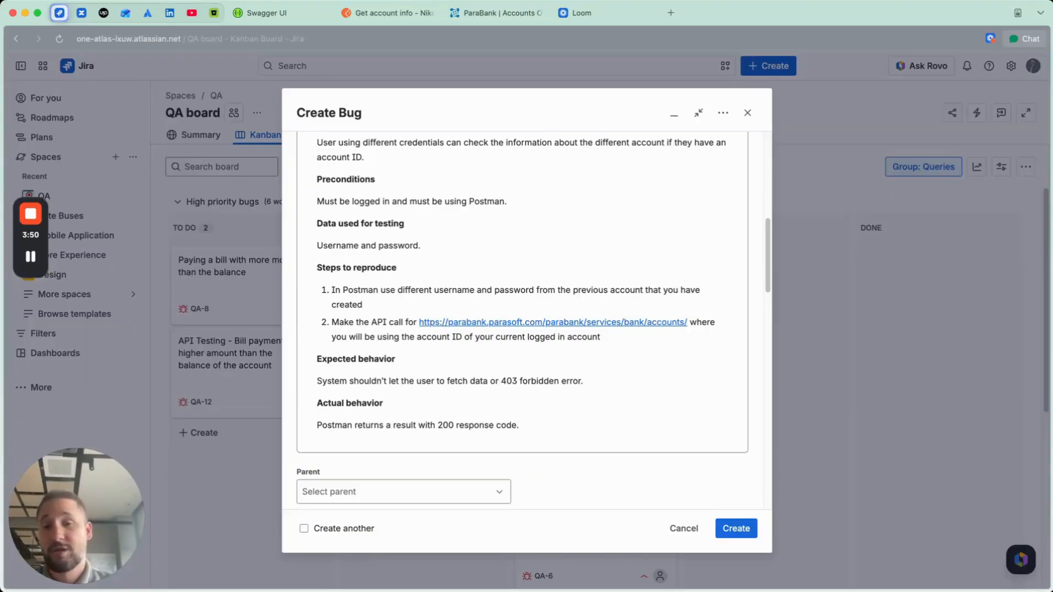
Step: Review the completed draft, create the bug, and find its card in the Bugs group of the QA board
{"action": "scroll", "coordinate": [457, 337], "scroll_direction": "up", "scroll_amount": 10}
{"action": "scroll", "coordinate": [458, 336], "scroll_direction": "down", "scroll_amount": 10}
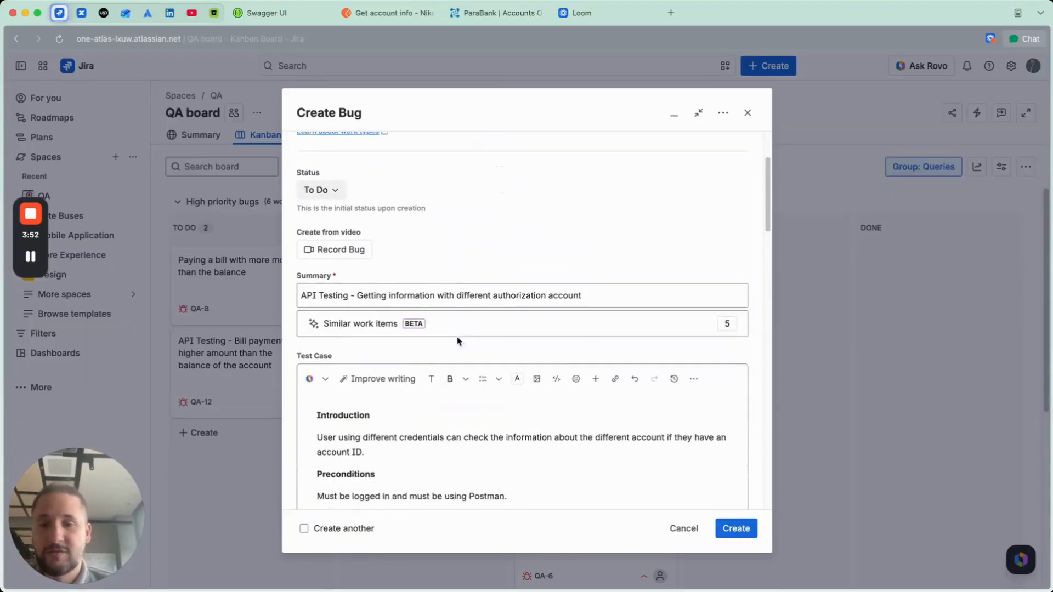
{"action": "scroll", "coordinate": [458, 341], "scroll_direction": "down", "scroll_amount": 5}
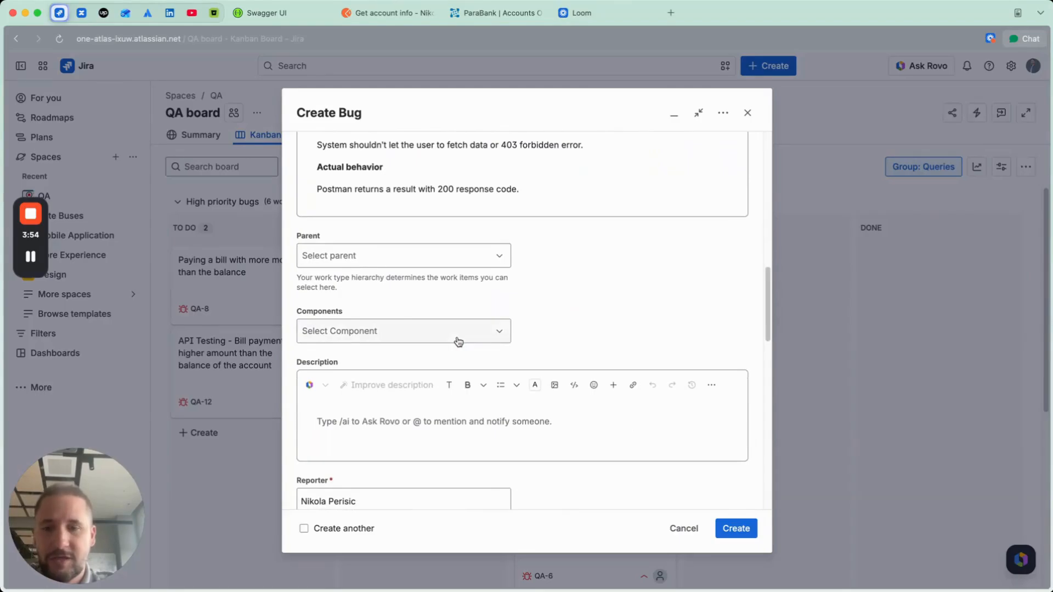
{"action": "scroll", "coordinate": [458, 341], "scroll_direction": "up", "scroll_amount": 8}
{"action": "left_click", "coordinate": [747, 530]}
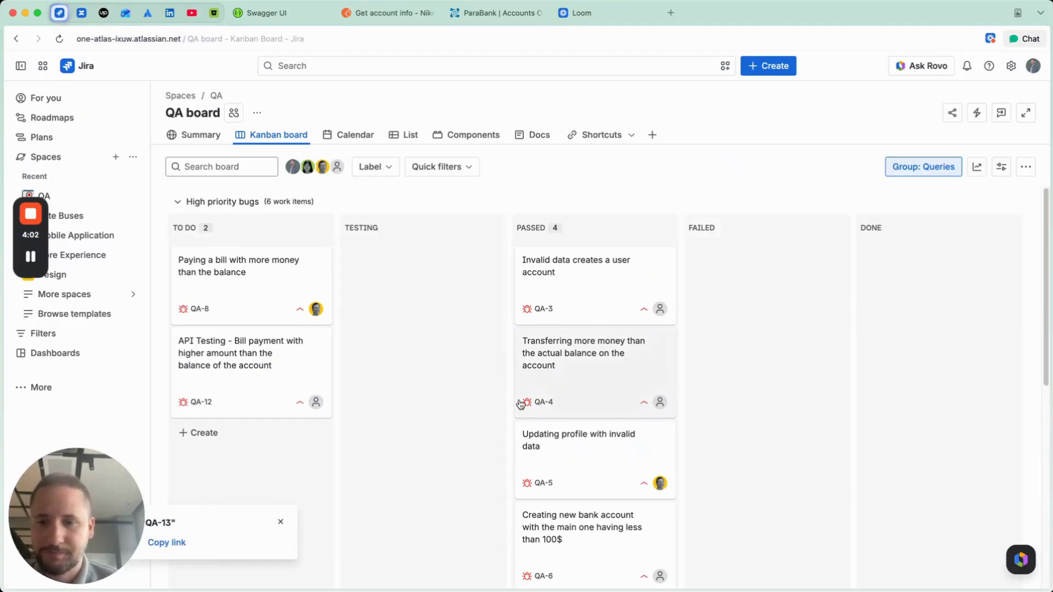
{"action": "scroll", "coordinate": [520, 403], "scroll_direction": "down", "scroll_amount": 8}
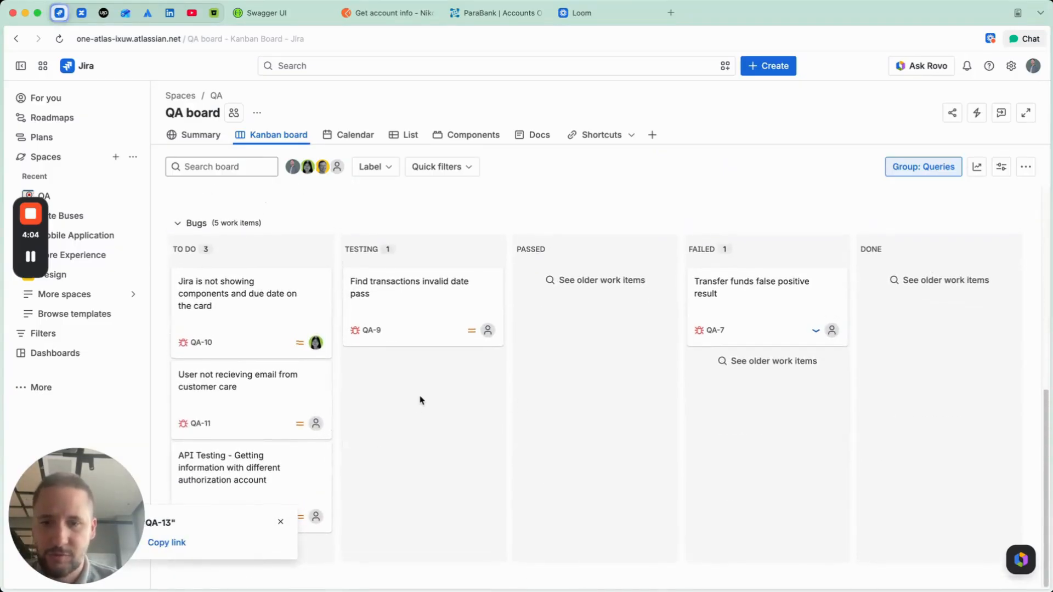
Step: Open the bill payment bug QA-12 from the high priority bugs and examine its environment, test data, reproduction steps, and expected and actual behavior
{"action": "scroll", "coordinate": [421, 400], "scroll_direction": "up", "scroll_amount": 7}
{"action": "scroll", "coordinate": [421, 400], "scroll_direction": "up", "scroll_amount": 1}
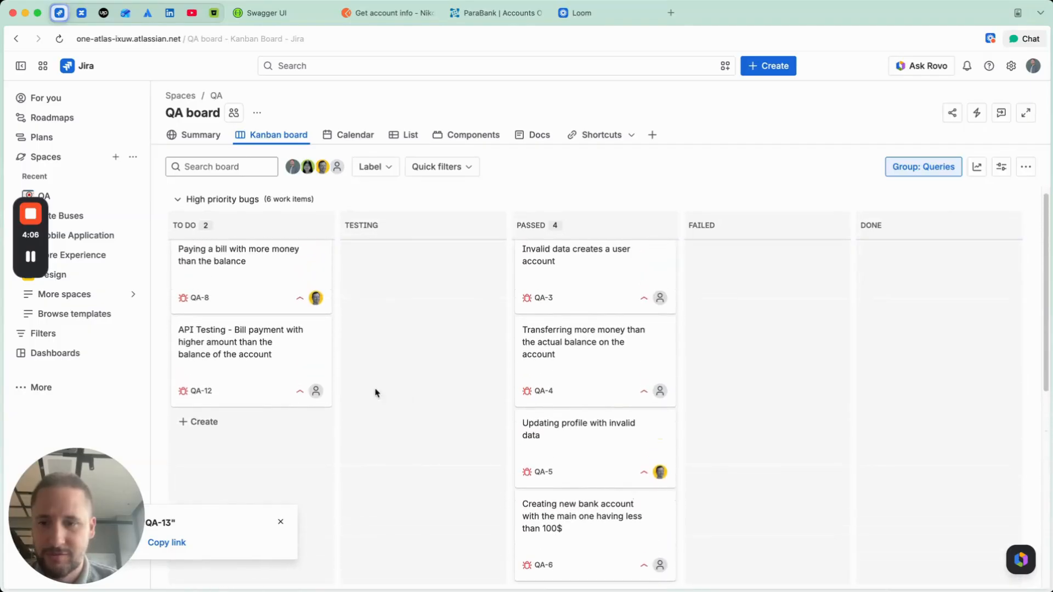
{"action": "left_click", "coordinate": [256, 340]}
{"action": "scroll", "coordinate": [418, 327], "scroll_direction": "down", "scroll_amount": 4}
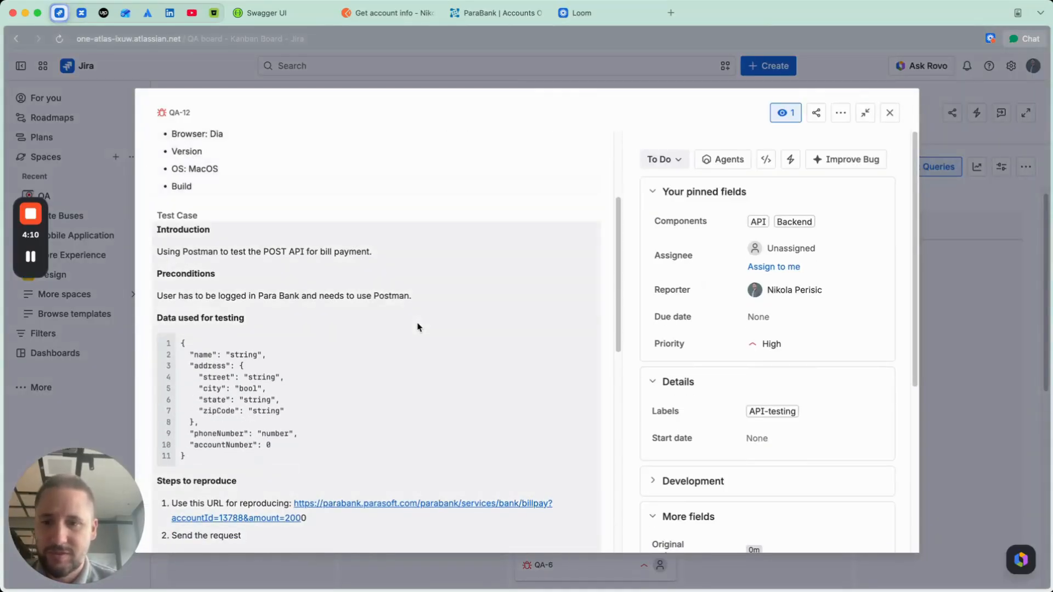
{"action": "scroll", "coordinate": [418, 328], "scroll_direction": "down", "scroll_amount": 2}
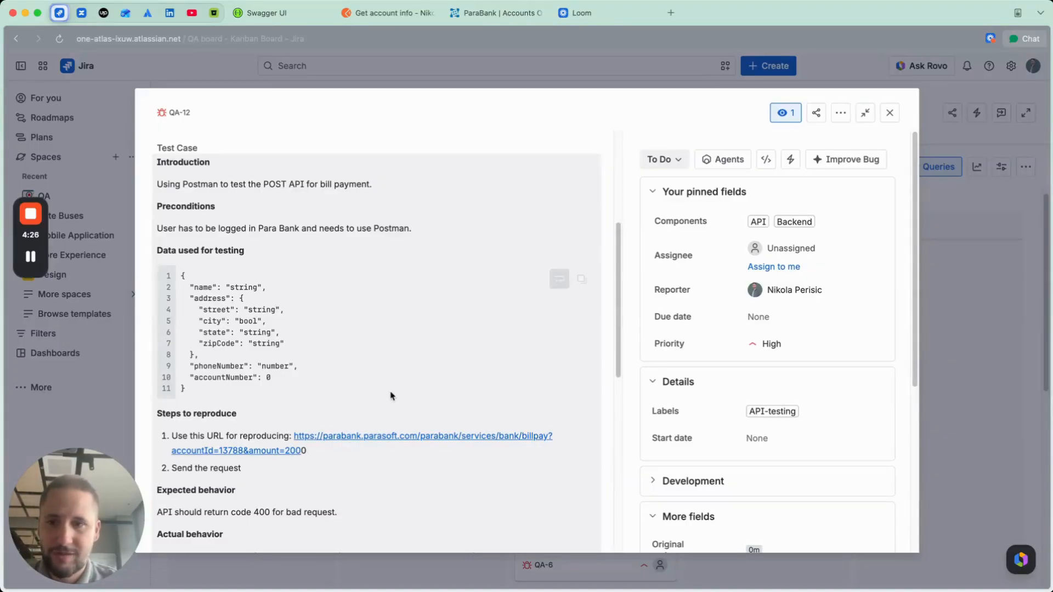
{"action": "scroll", "coordinate": [392, 395], "scroll_direction": "up", "scroll_amount": 5}
{"action": "scroll", "coordinate": [392, 396], "scroll_direction": "down", "scroll_amount": 6}
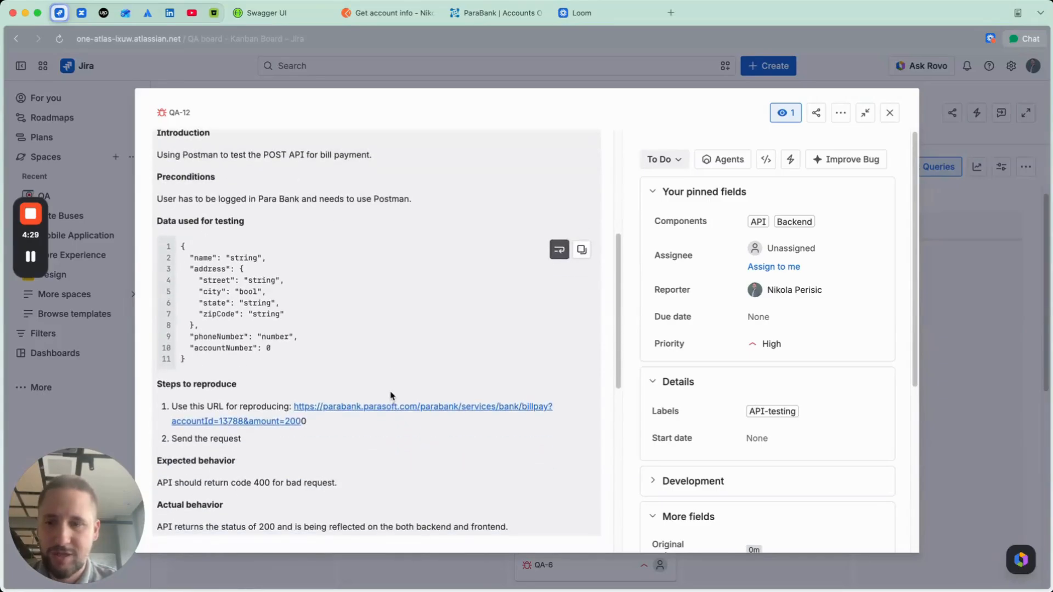
{"action": "scroll", "coordinate": [392, 395], "scroll_direction": "down", "scroll_amount": 2}
{"action": "scroll", "coordinate": [383, 415], "scroll_direction": "up", "scroll_amount": 1}
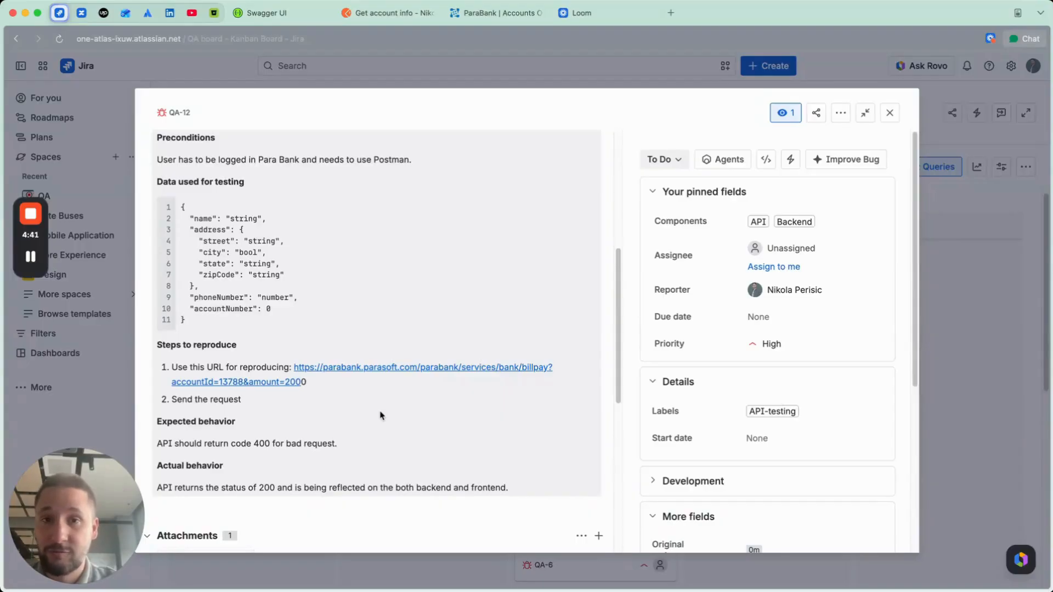
{"action": "scroll", "coordinate": [380, 415], "scroll_direction": "up", "scroll_amount": 5}
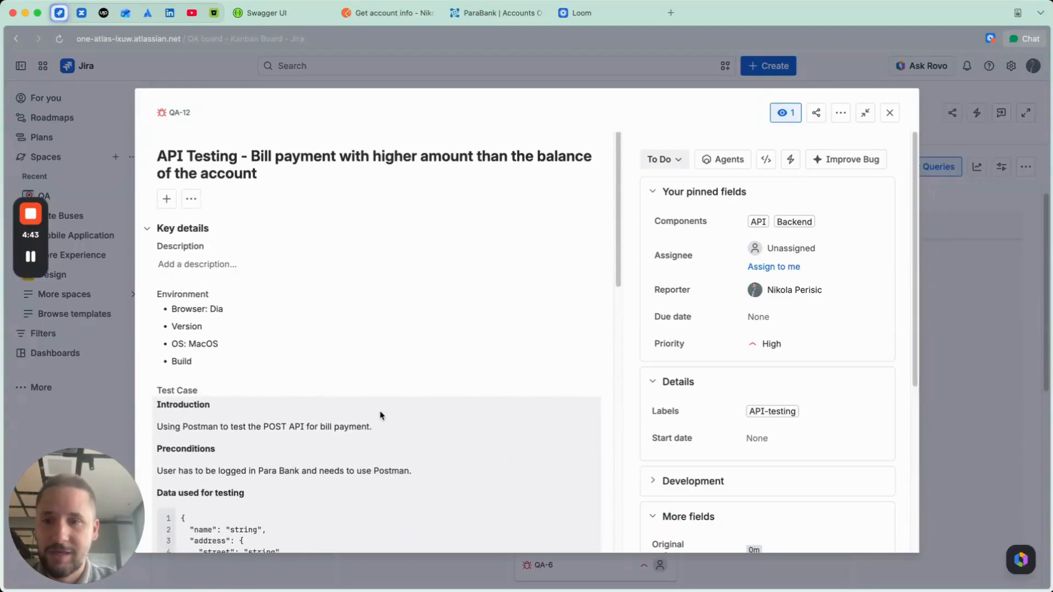
{"action": "scroll", "coordinate": [380, 415], "scroll_direction": "down", "scroll_amount": 3}
{"action": "scroll", "coordinate": [381, 416], "scroll_direction": "down", "scroll_amount": 1}
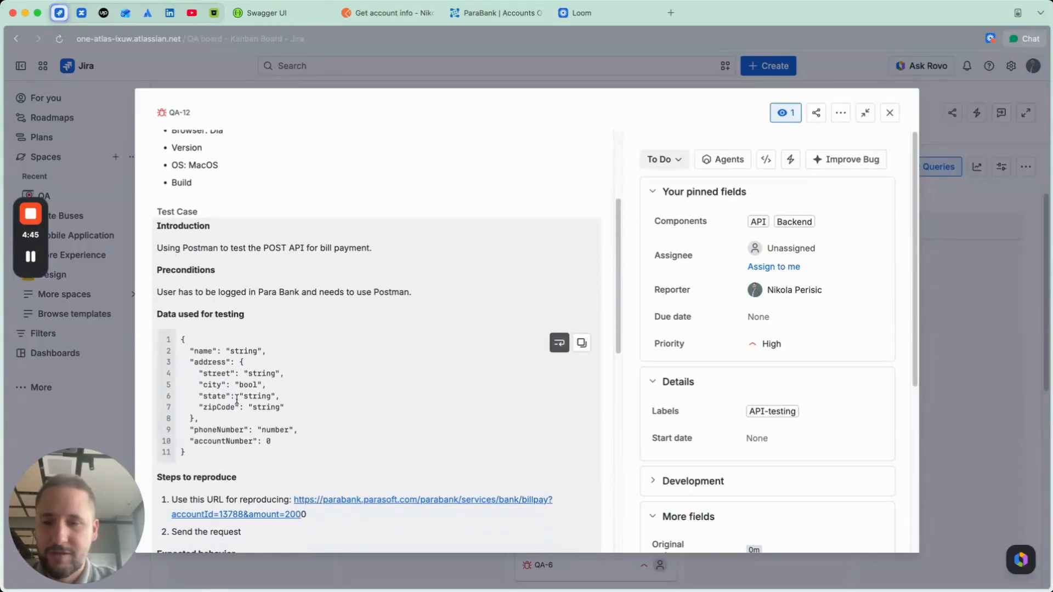
Step: Check the city value in the bill payment bug's test data and its attached screenshot, and return to the QA board
{"action": "left_click_drag", "start_coordinate": [233, 384], "coordinate": [258, 383]}
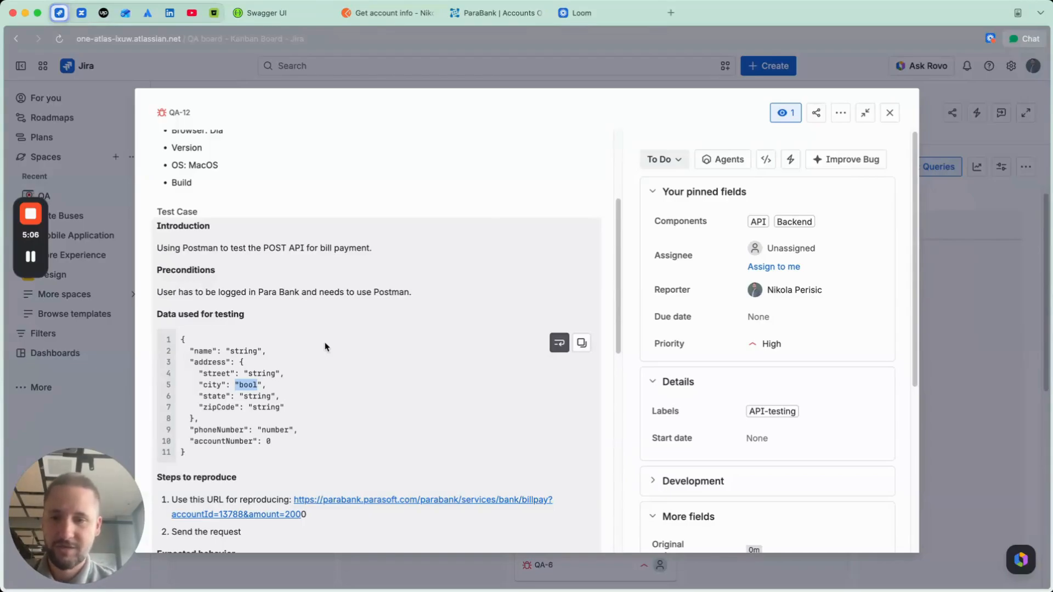
{"action": "scroll", "coordinate": [325, 347], "scroll_direction": "down", "scroll_amount": 3}
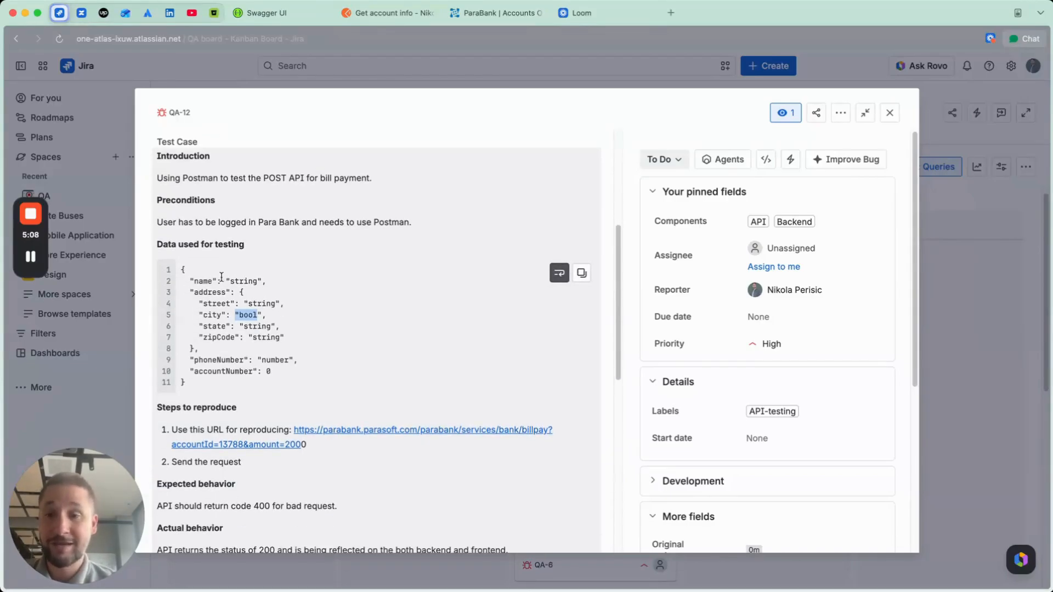
{"action": "scroll", "coordinate": [341, 282], "scroll_direction": "down", "scroll_amount": 8}
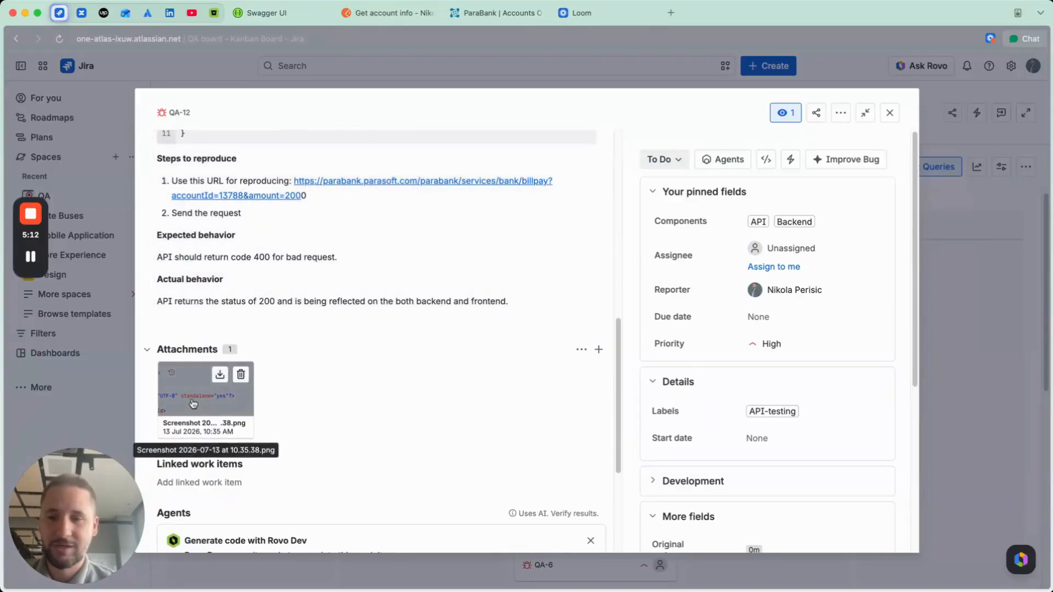
{"action": "left_click", "coordinate": [203, 406]}
{"action": "left_click", "coordinate": [1029, 75]}
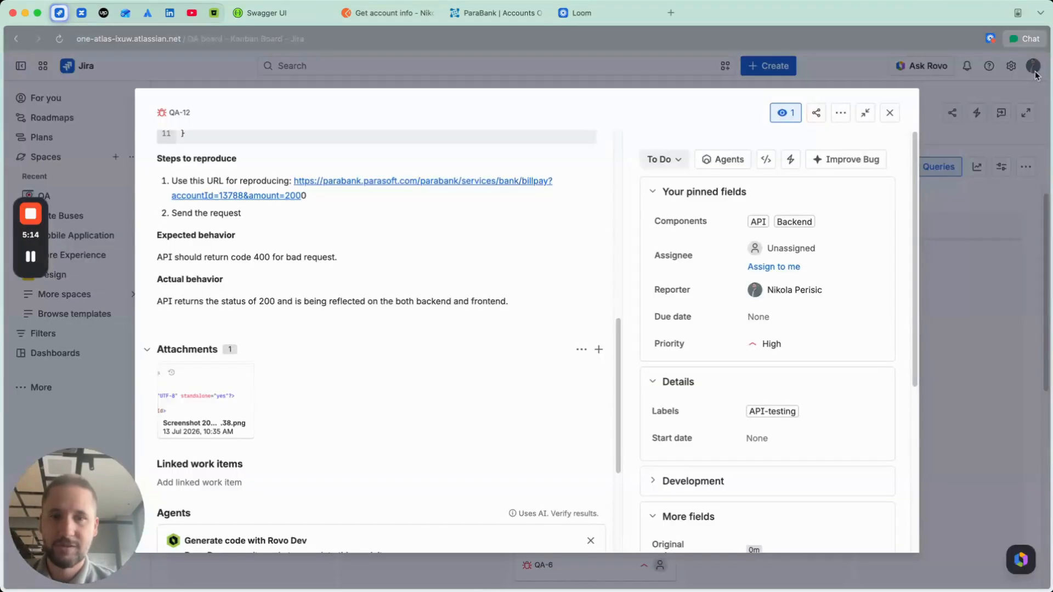
{"action": "left_click", "coordinate": [897, 109]}
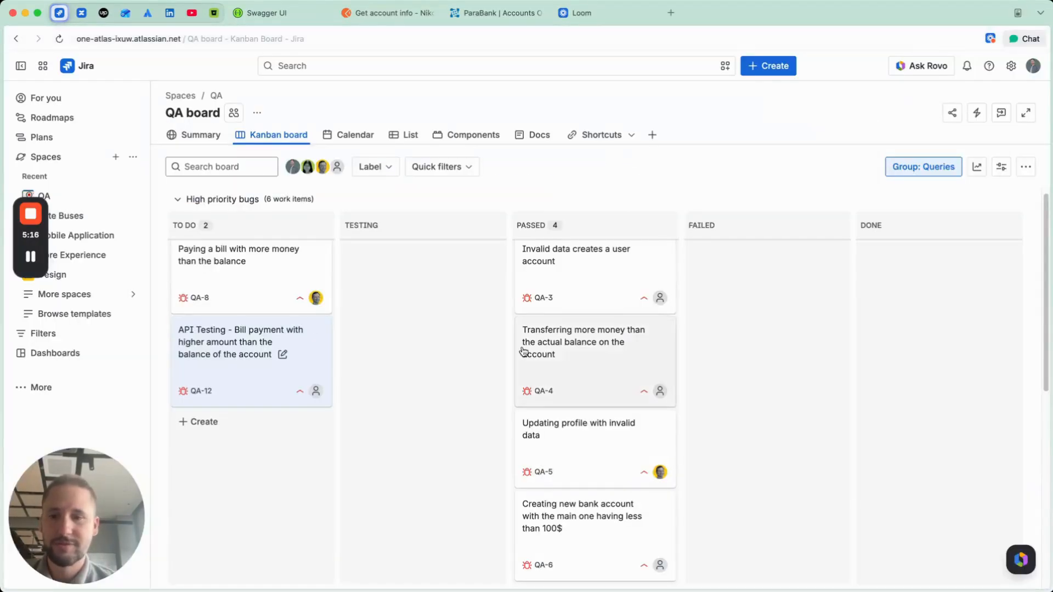
{"action": "scroll", "coordinate": [445, 386], "scroll_direction": "down", "scroll_amount": 10}
{"action": "scroll", "coordinate": [444, 387], "scroll_direction": "up", "scroll_amount": 10}
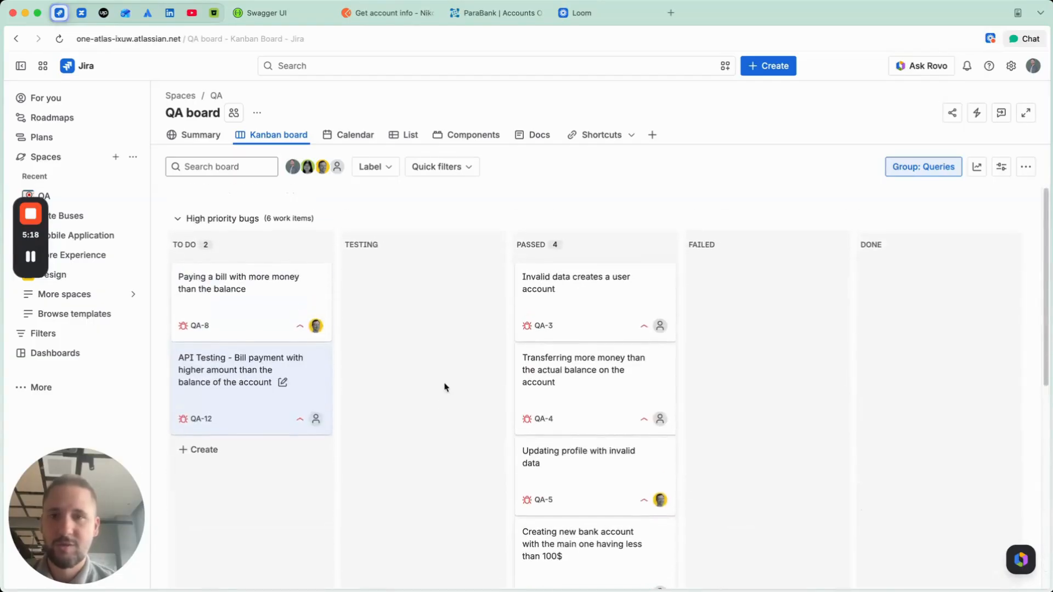
Step: Review the Get account info Copy request in Postman and compare it with the createAccount parameters in Swagger UI
{"action": "left_click", "coordinate": [373, 13]}
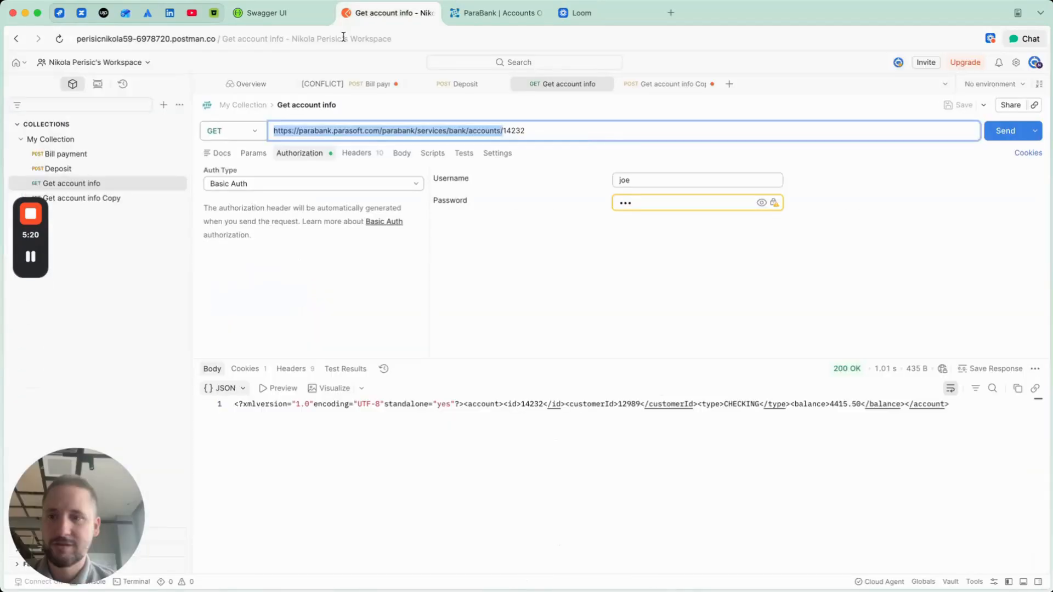
{"action": "left_click", "coordinate": [110, 198]}
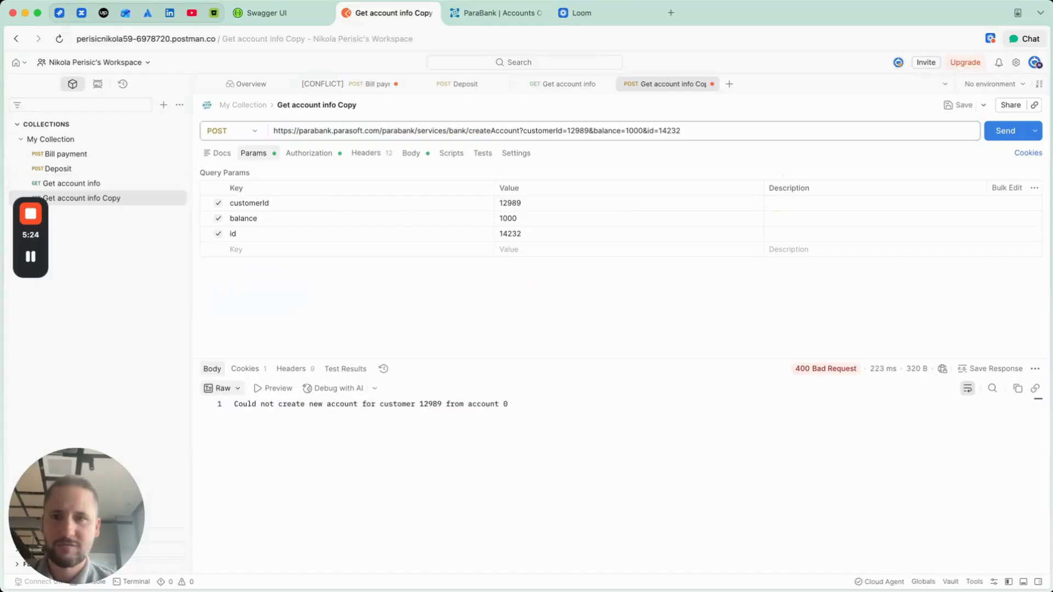
{"action": "left_click", "coordinate": [277, 13]}
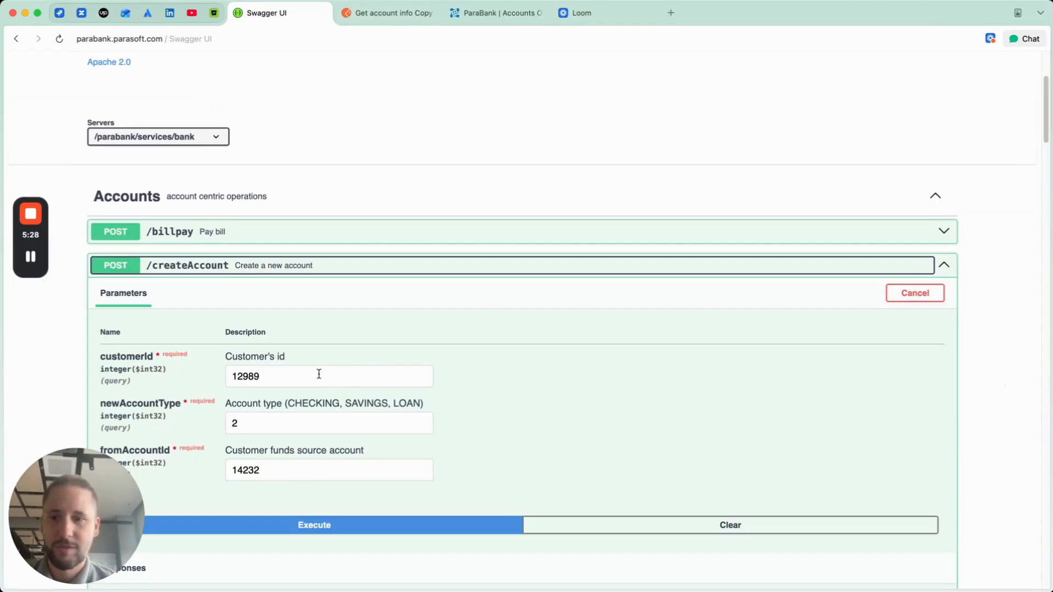
{"action": "scroll", "coordinate": [268, 367], "scroll_direction": "down", "scroll_amount": 3}
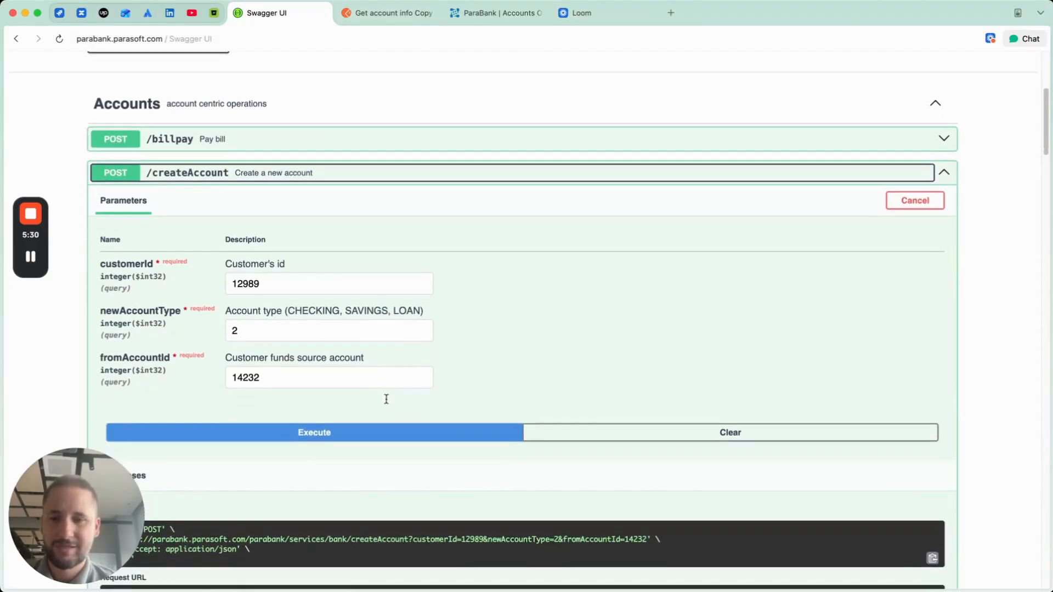
{"action": "left_click_drag", "start_coordinate": [134, 324], "coordinate": [180, 328]}
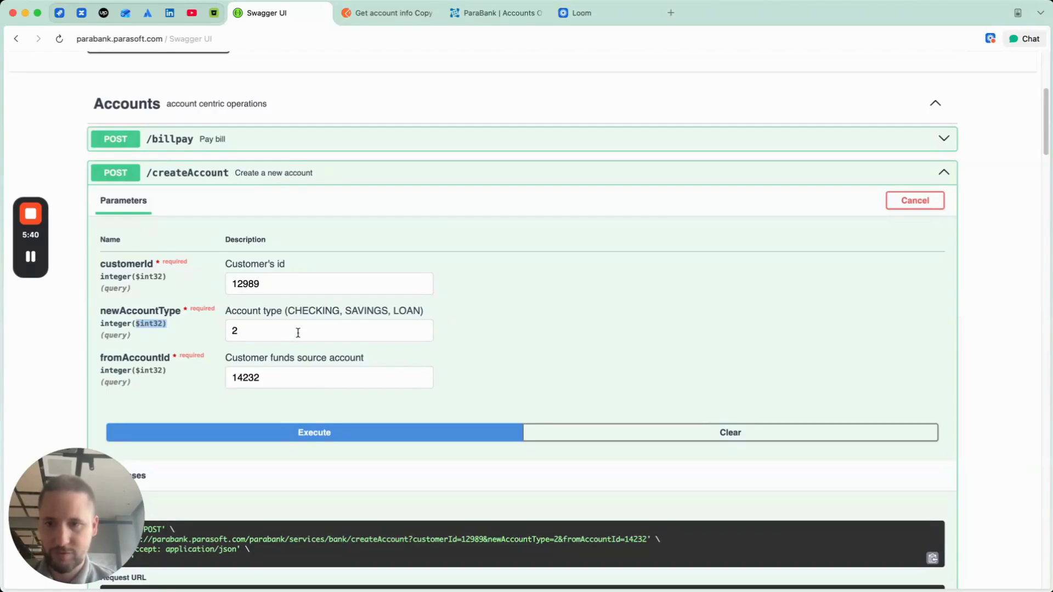
Step: Set newAccountType to 1 for the createAccount endpoint, execute the request, and review the server response
{"action": "left_click", "coordinate": [280, 341]}
{"action": "key", "text": "BackSpace"}
{"action": "type", "text": "1"}
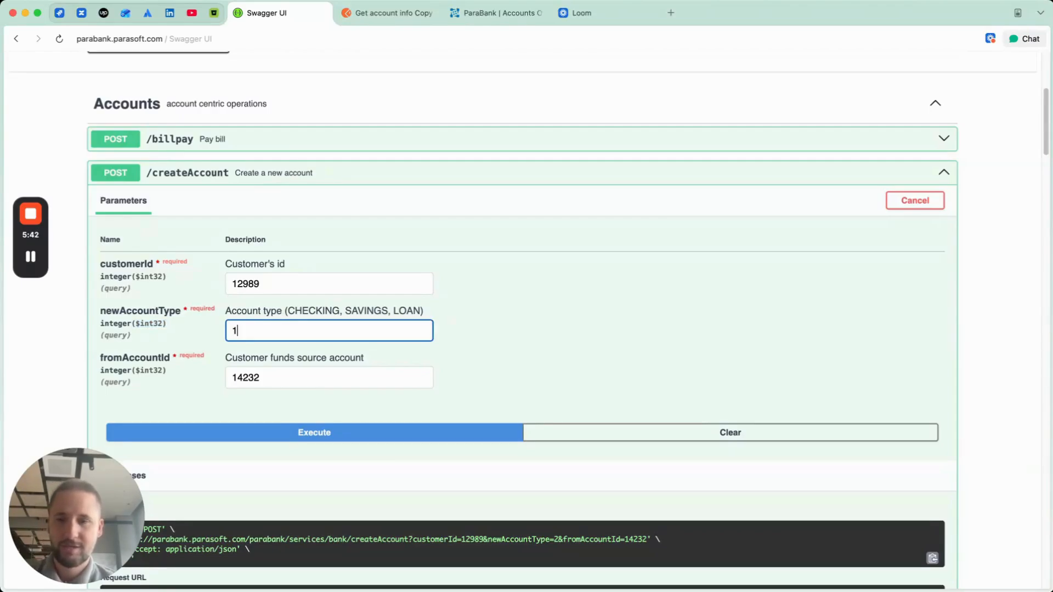
{"action": "left_click", "coordinate": [316, 432]}
{"action": "scroll", "coordinate": [432, 384], "scroll_direction": "down", "scroll_amount": 6}
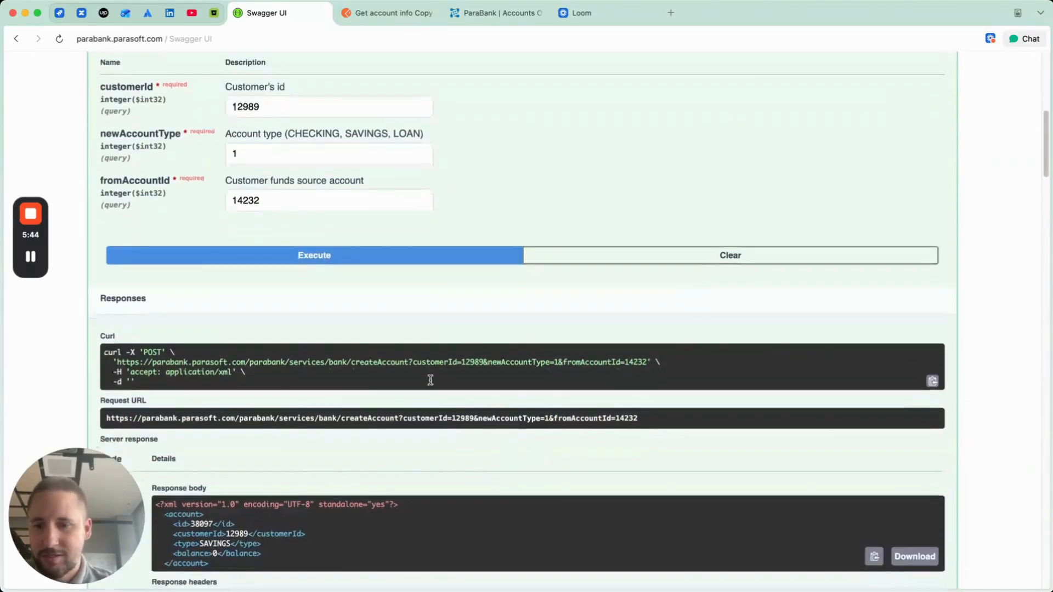
{"action": "scroll", "coordinate": [432, 384], "scroll_direction": "down", "scroll_amount": 2}
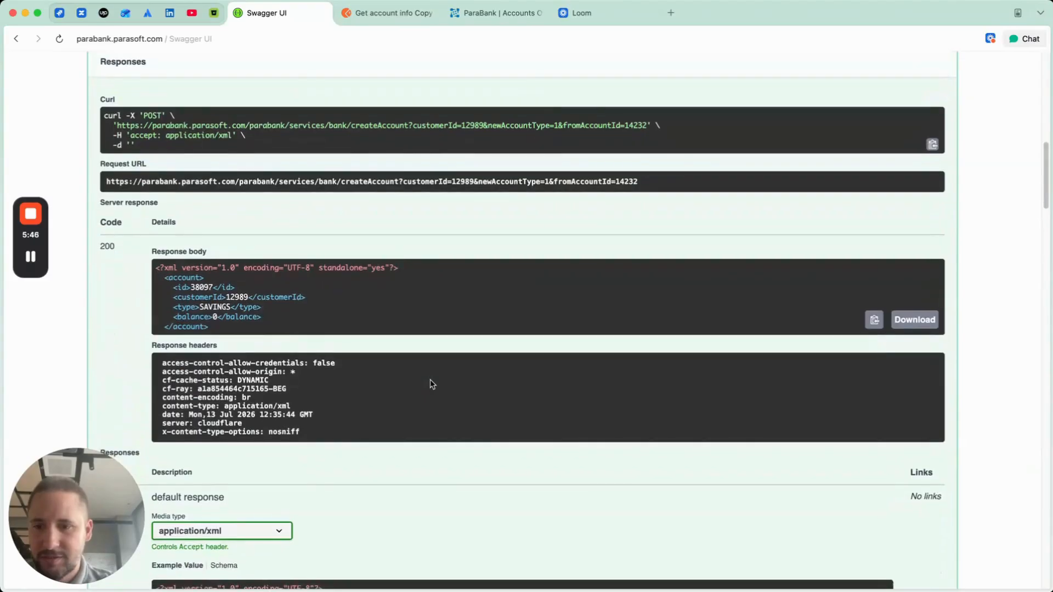
{"action": "scroll", "coordinate": [289, 387], "scroll_direction": "down", "scroll_amount": 3}
Step: Set the createAccount response media type to application/json and reread the response body
{"action": "left_click", "coordinate": [277, 394]}
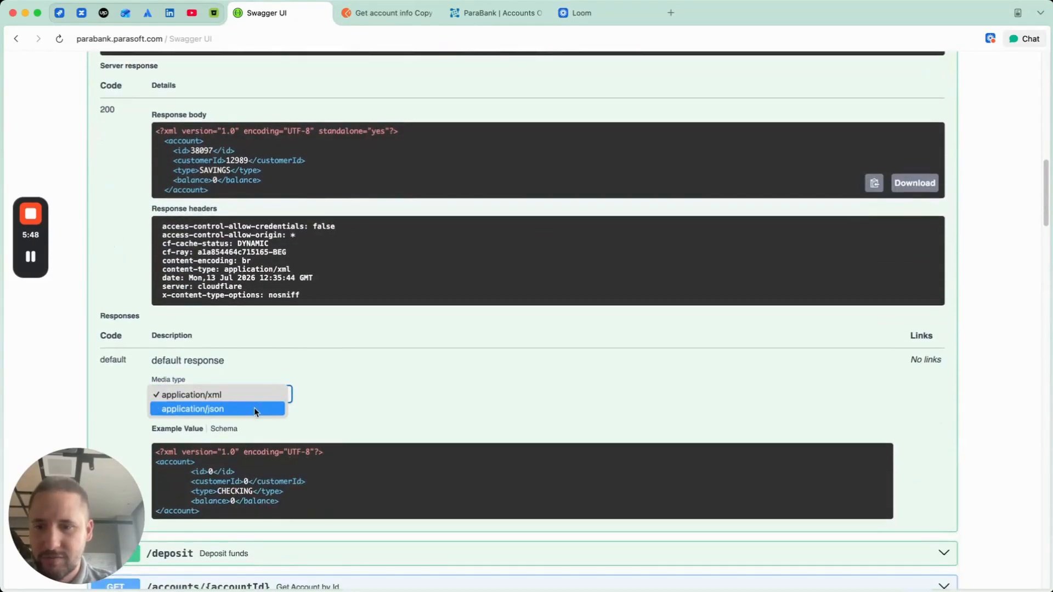
{"action": "left_click", "coordinate": [255, 407]}
{"action": "scroll", "coordinate": [242, 458], "scroll_direction": "up", "scroll_amount": 3}
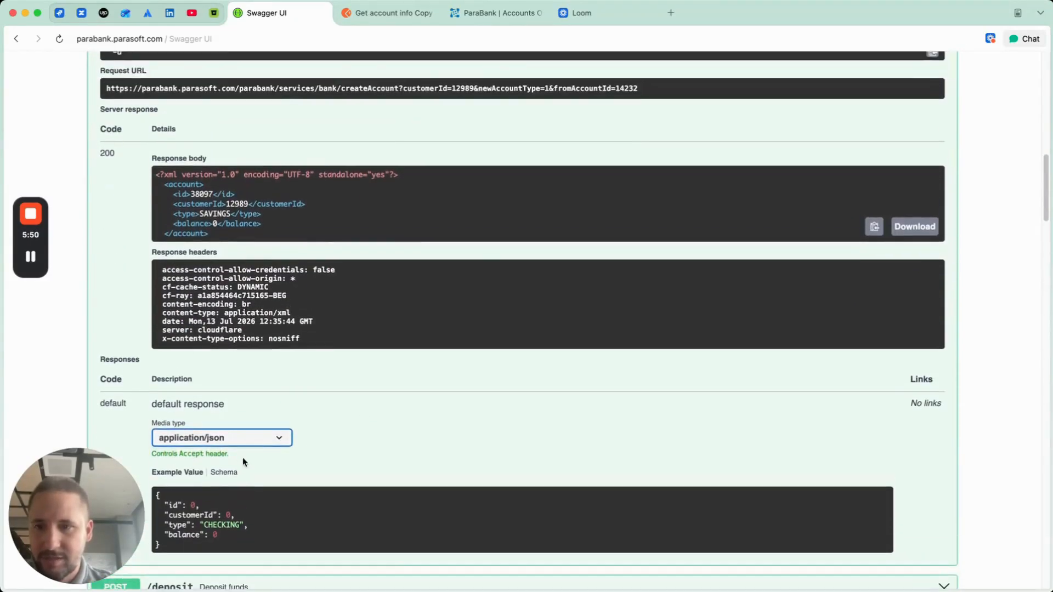
{"action": "scroll", "coordinate": [243, 457], "scroll_direction": "up", "scroll_amount": 1}
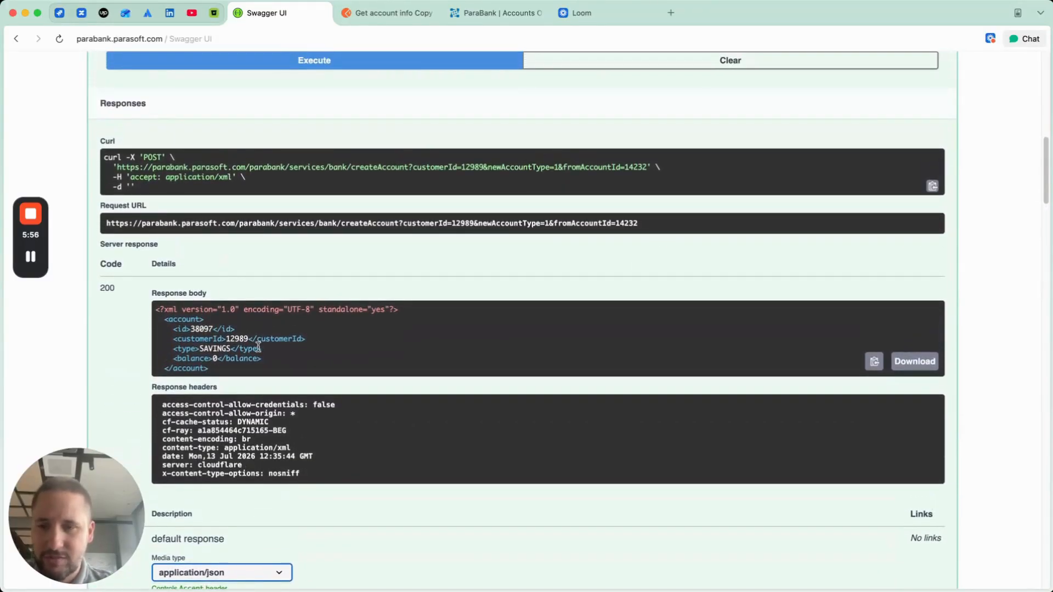
Step: Check ParaBank's Accounts Overview for the new account, and open the saved Deposit request in Postman
{"action": "left_click", "coordinate": [466, 13]}
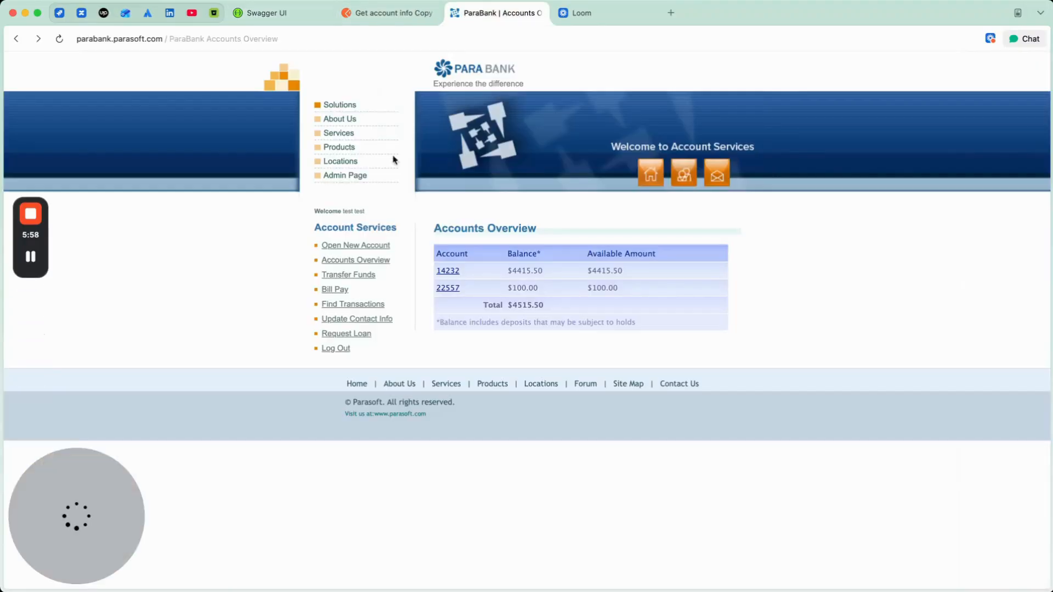
{"action": "left_click", "coordinate": [333, 260]}
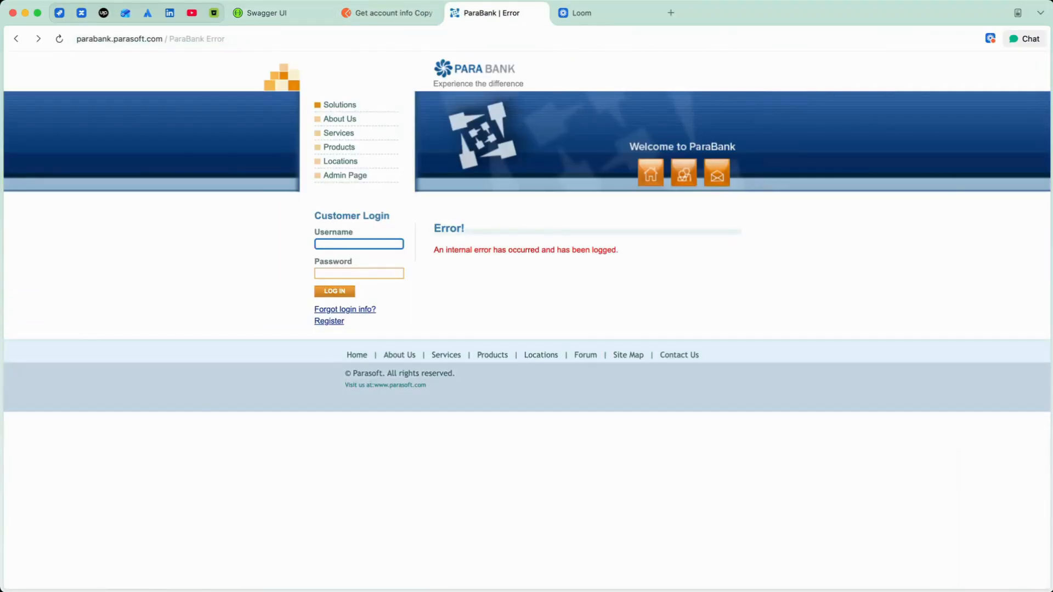
{"action": "left_click", "coordinate": [373, 14]}
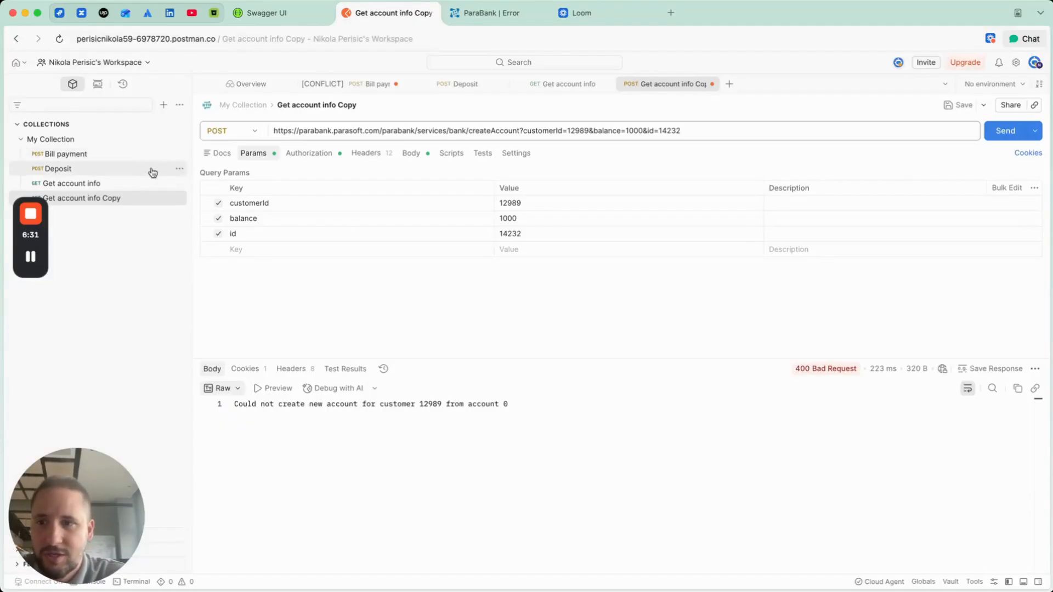
{"action": "left_click", "coordinate": [117, 174]}
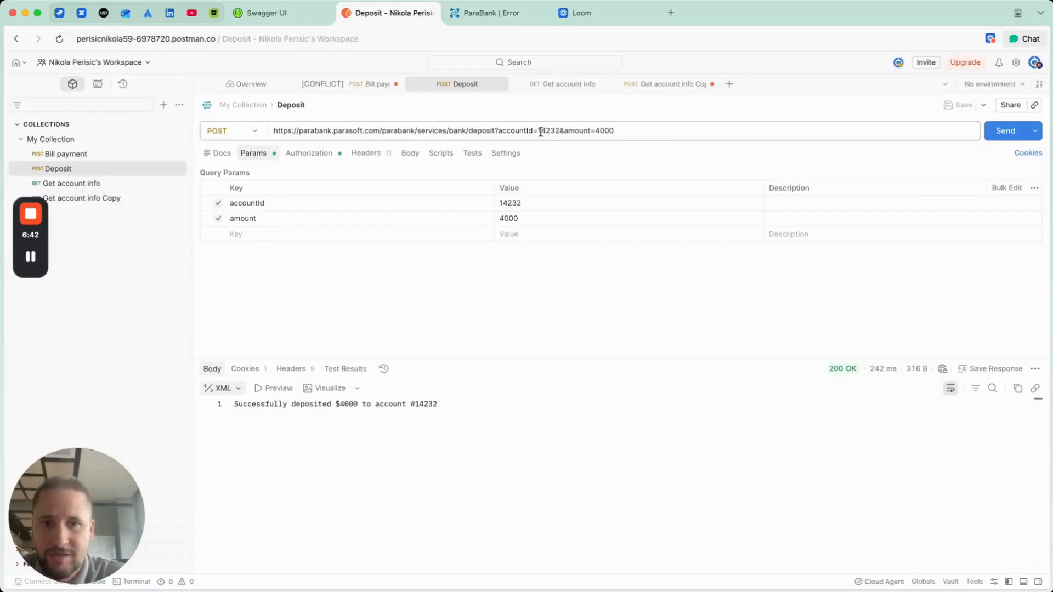
Step: Open customer registration in ParaBank and look up the customer's account number in Accounts Overview
{"action": "left_click", "coordinate": [496, 17]}
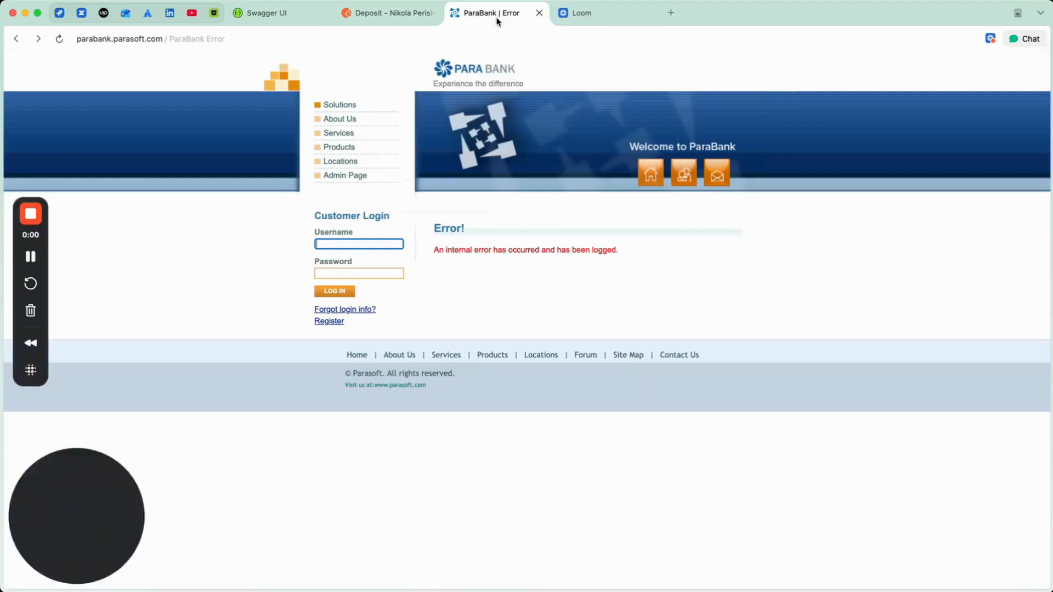
{"action": "left_click", "coordinate": [337, 319]}
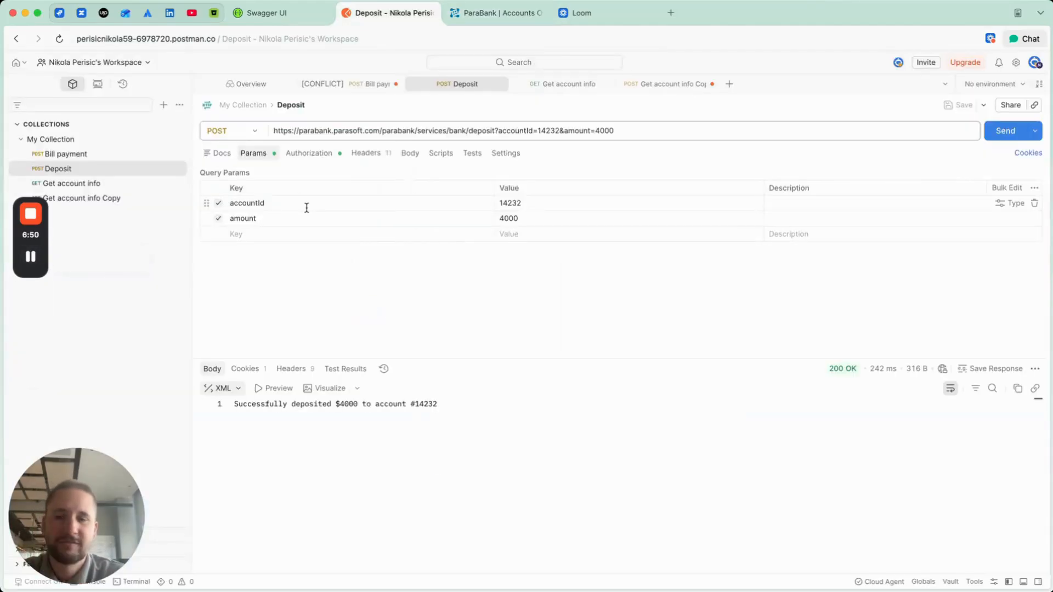
{"action": "left_click", "coordinate": [486, 17]}
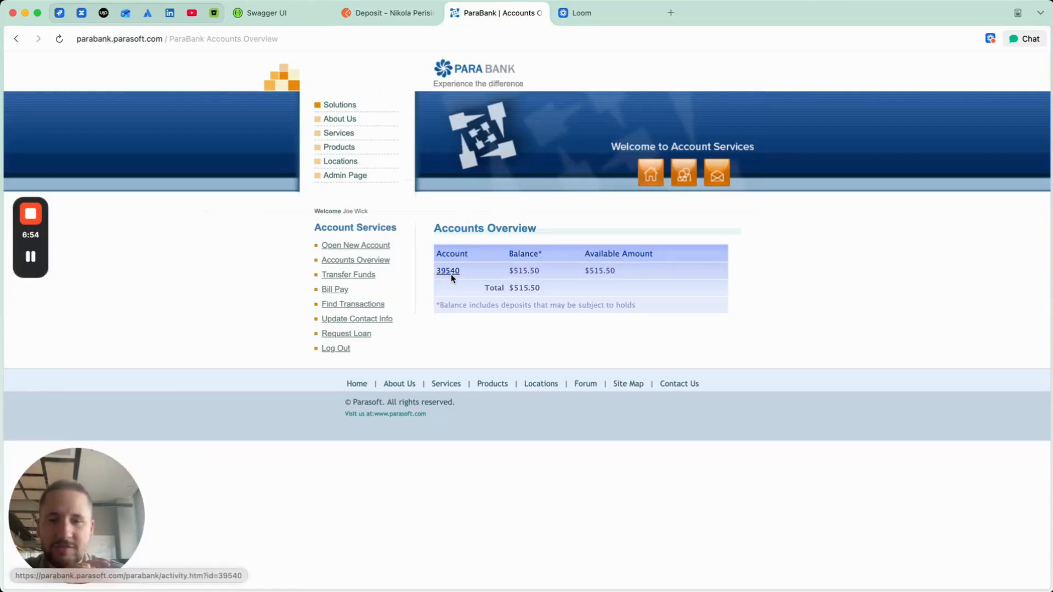
Step: In Postman's Deposit request, set accountId to the ParaBank customer's account number and amount to -4000, and send it
{"action": "left_click", "coordinate": [396, 15]}
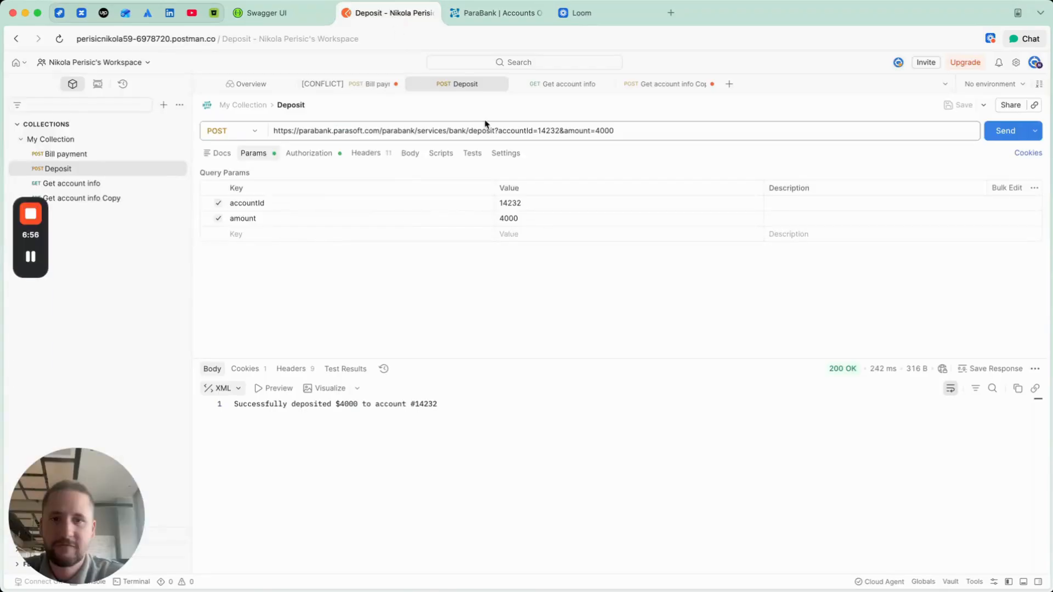
{"action": "left_click", "coordinate": [555, 129]}
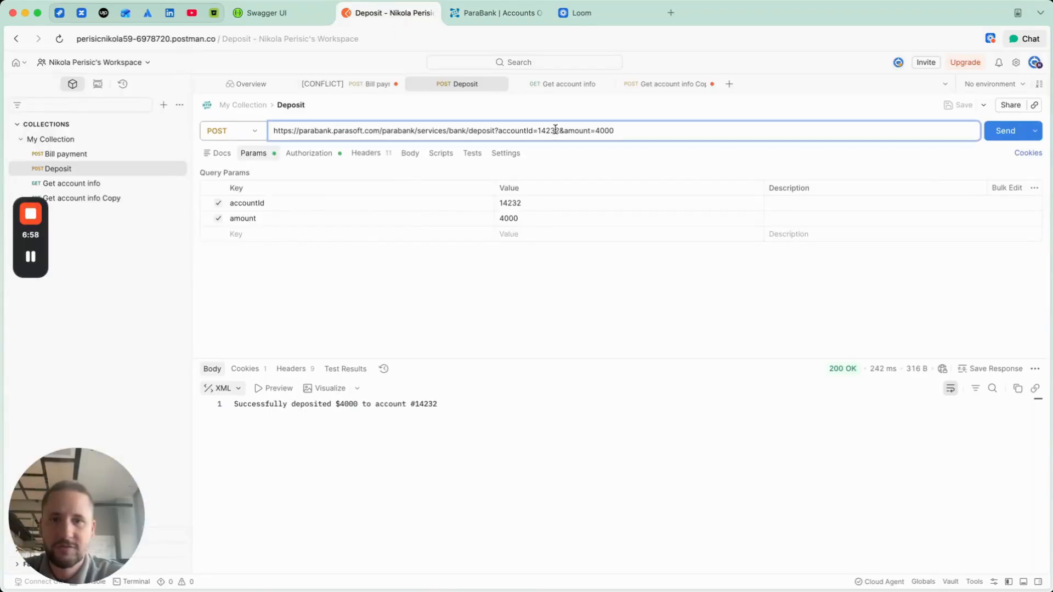
{"action": "key", "text": "BackSpace"}
{"action": "key", "text": "BackSpace"}
{"action": "key", "text": "BackSpace"}
{"action": "key", "text": "BackSpace"}
{"action": "key", "text": "BackSpace"}
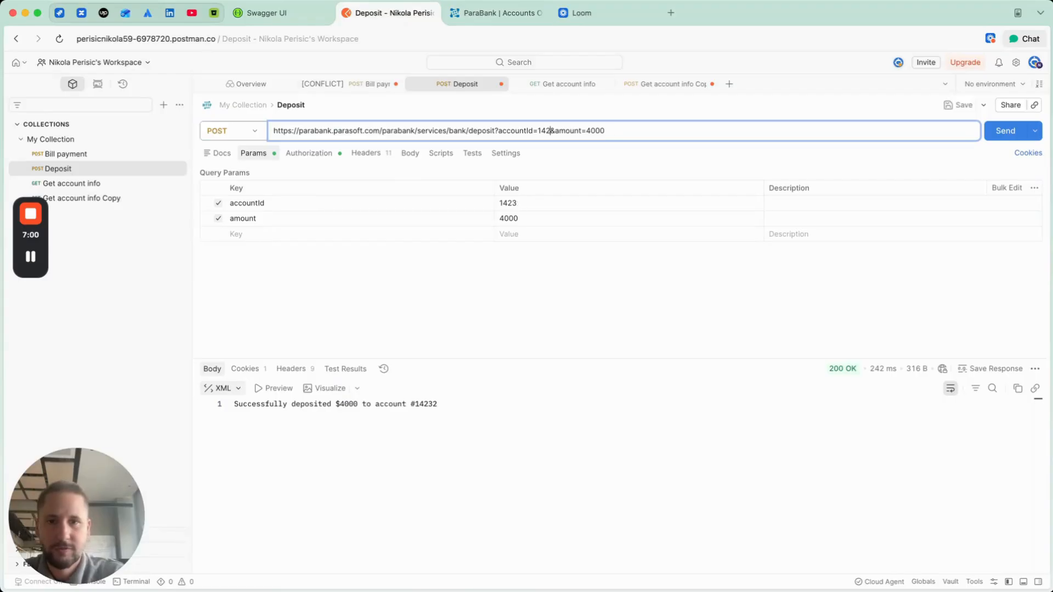
{"action": "type", "text": "39540"}
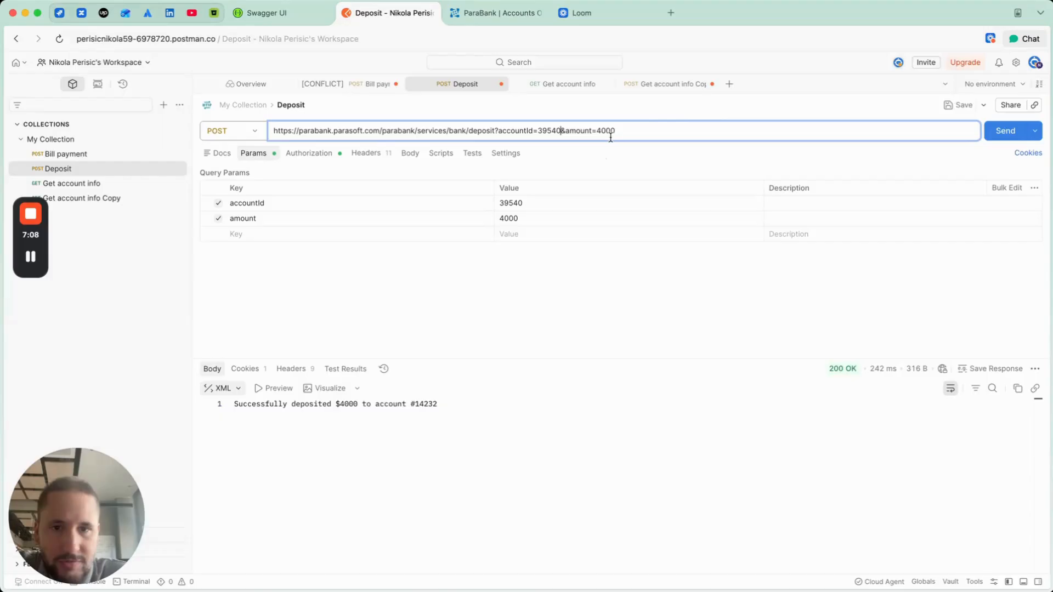
{"action": "type", "text": "-"}
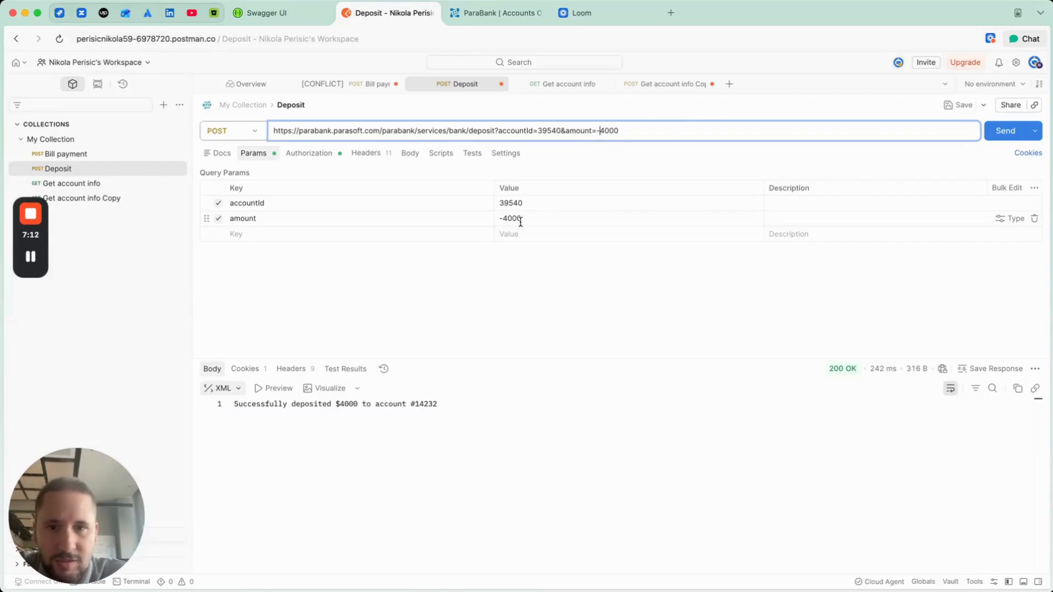
{"action": "left_click", "coordinate": [999, 133]}
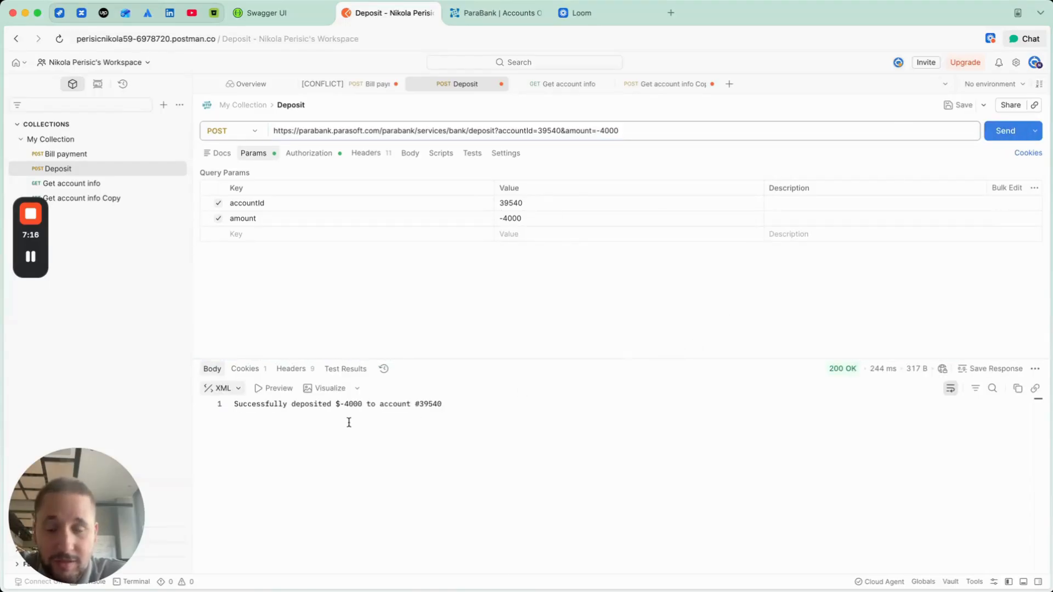
Step: View the deposit response body as JSON and return it to the XML format
{"action": "left_click", "coordinate": [236, 390]}
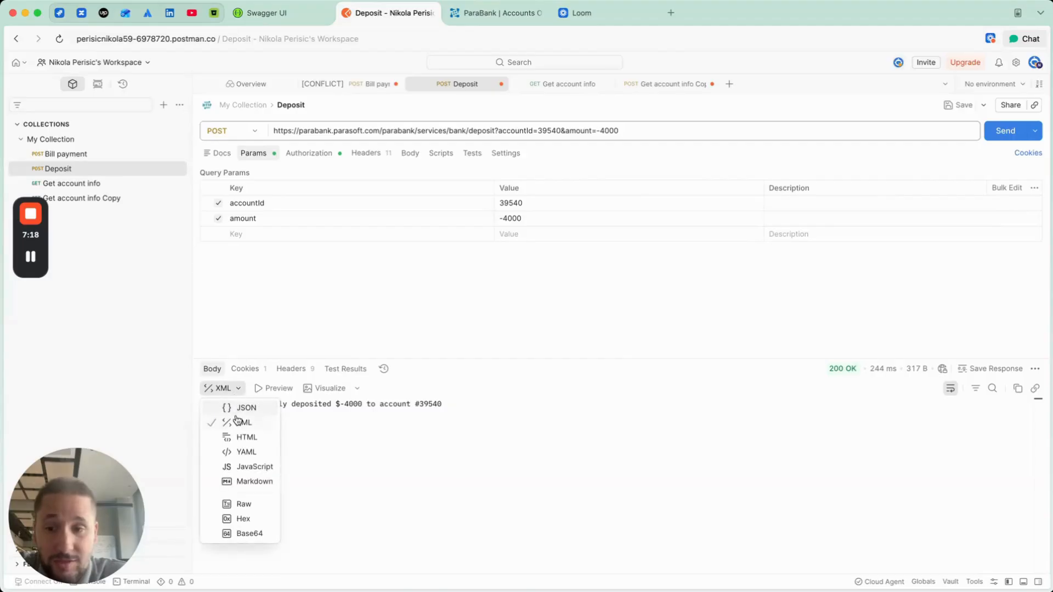
{"action": "left_click", "coordinate": [241, 409]}
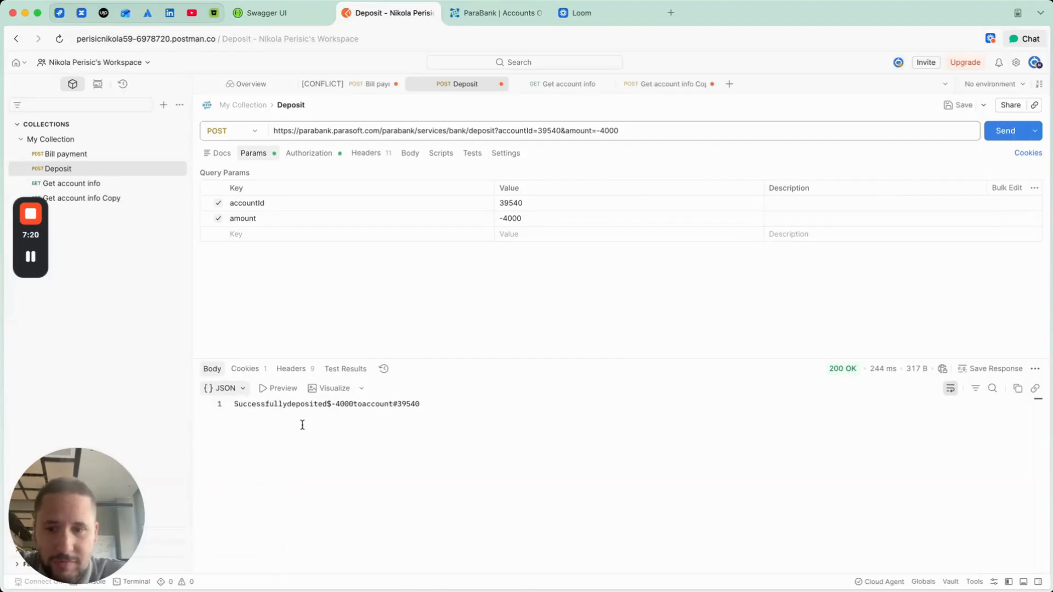
{"action": "left_click", "coordinate": [225, 388]}
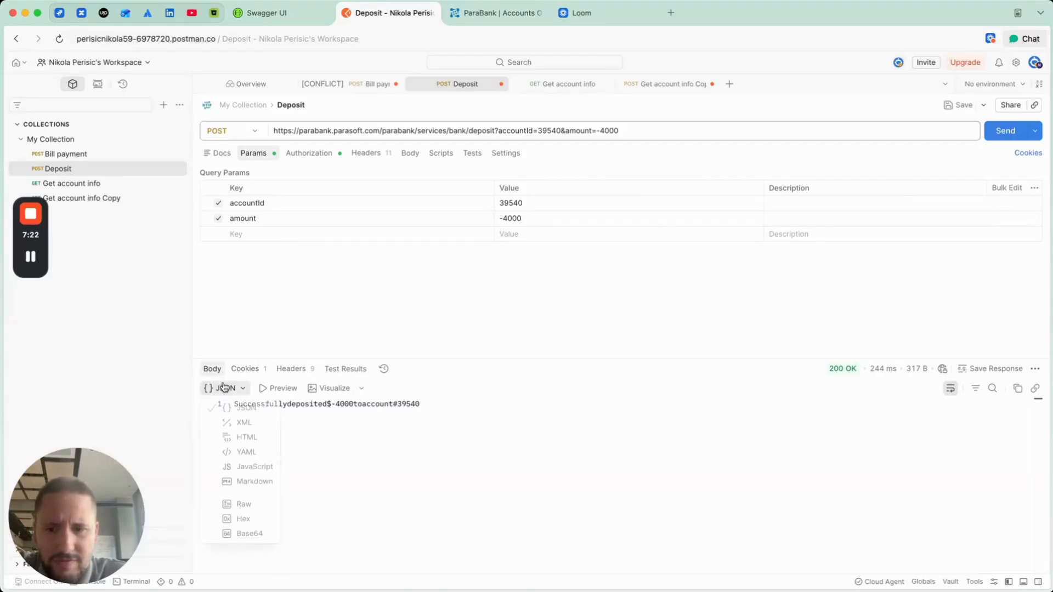
{"action": "left_click", "coordinate": [226, 422]}
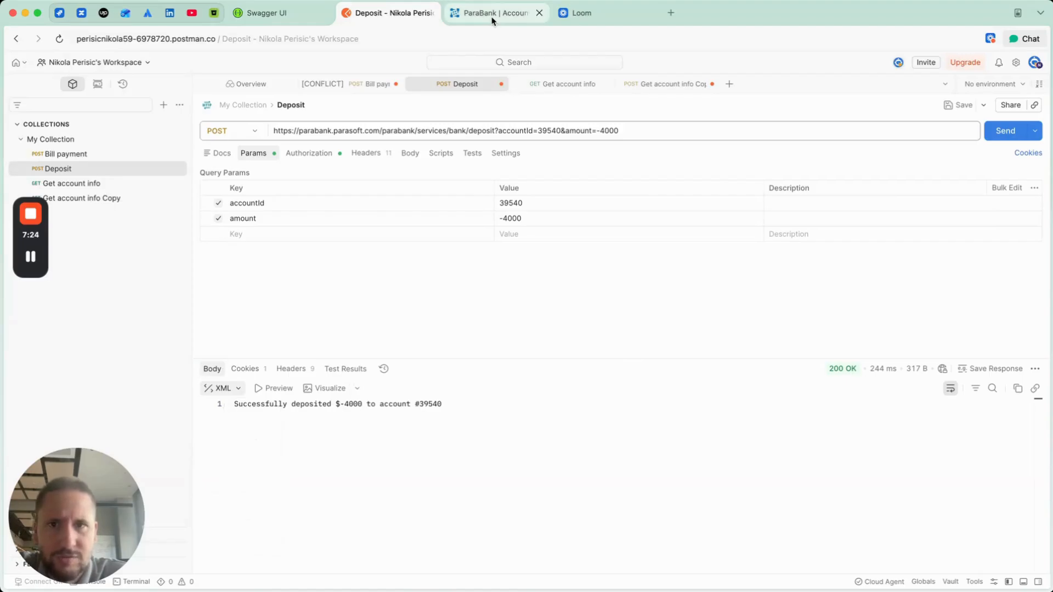
Step: Switch to ParaBank and reload Accounts Overview to check the account's balance after the negative deposit
{"action": "left_click", "coordinate": [492, 21]}
{"action": "left_click", "coordinate": [59, 38]}
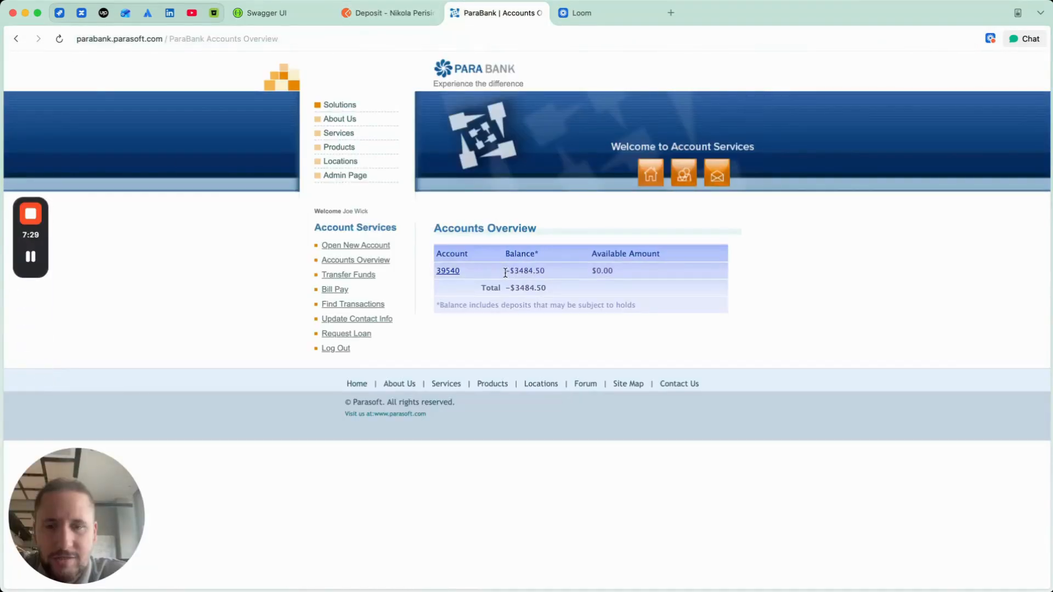
Step: Compare the account's balance in ParaBank's Accounts Overview with the deposit response in Postman, and return to ParaBank
{"action": "left_click_drag", "start_coordinate": [504, 270], "coordinate": [547, 273]}
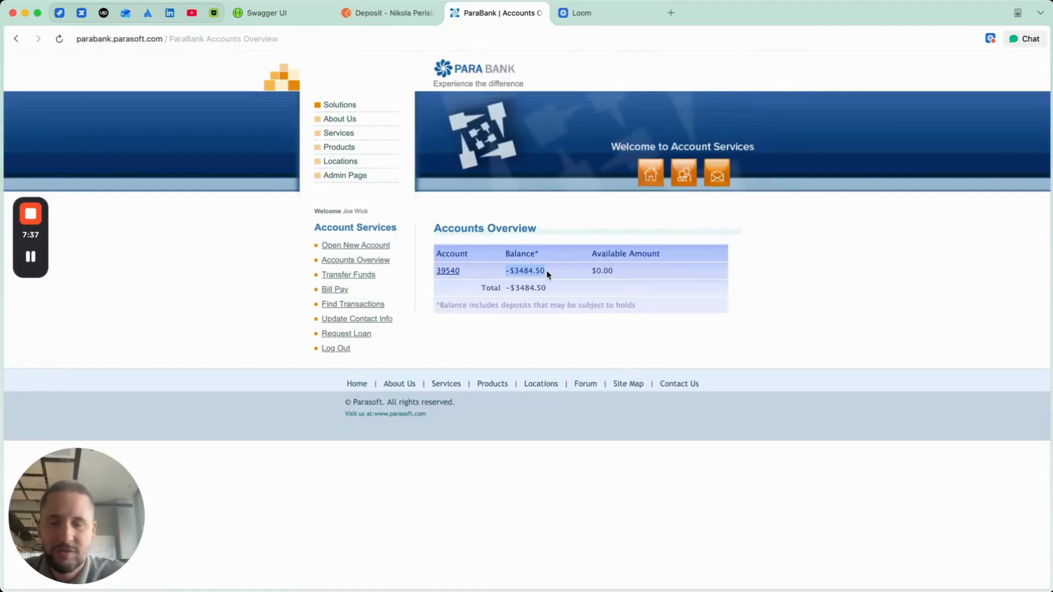
{"action": "left_click", "coordinate": [392, 16]}
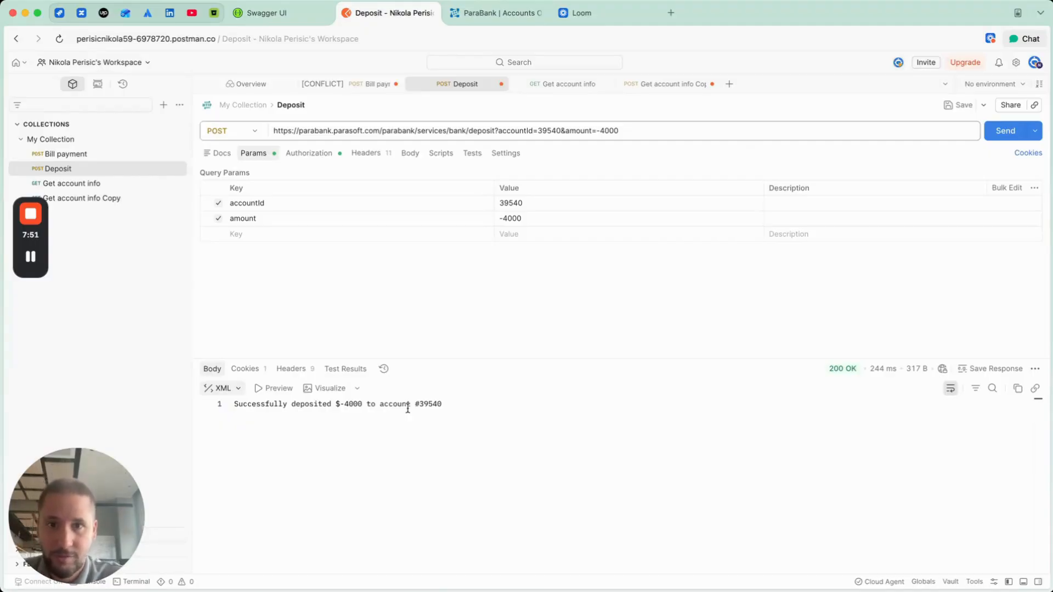
{"action": "left_click", "coordinate": [486, 13]}
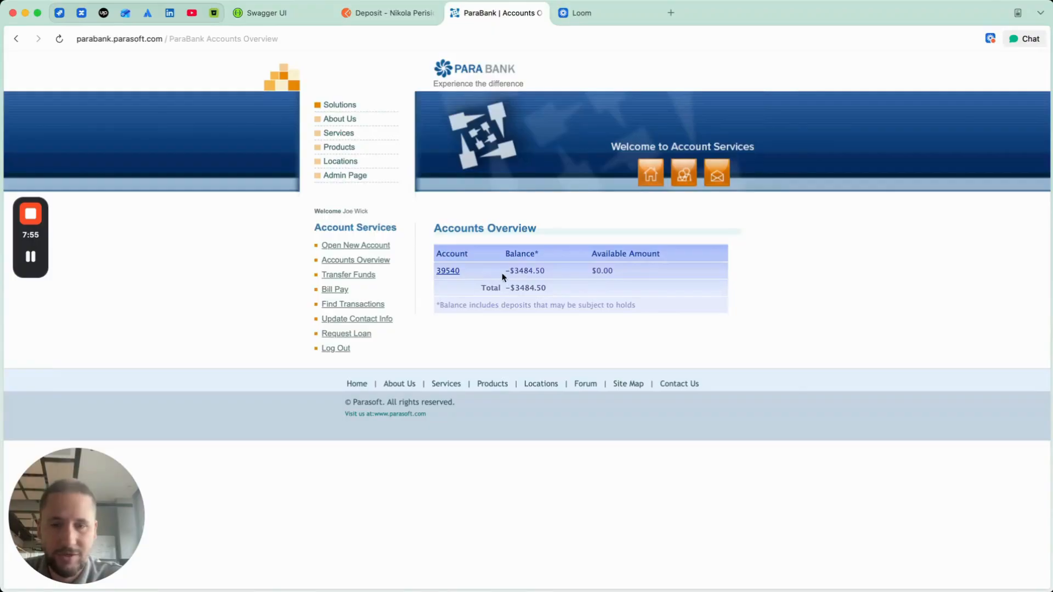
Step: Open the account's details in ParaBank to examine its balance and web-service deposit, and review the deposit message in Postman
{"action": "left_click", "coordinate": [447, 271]}
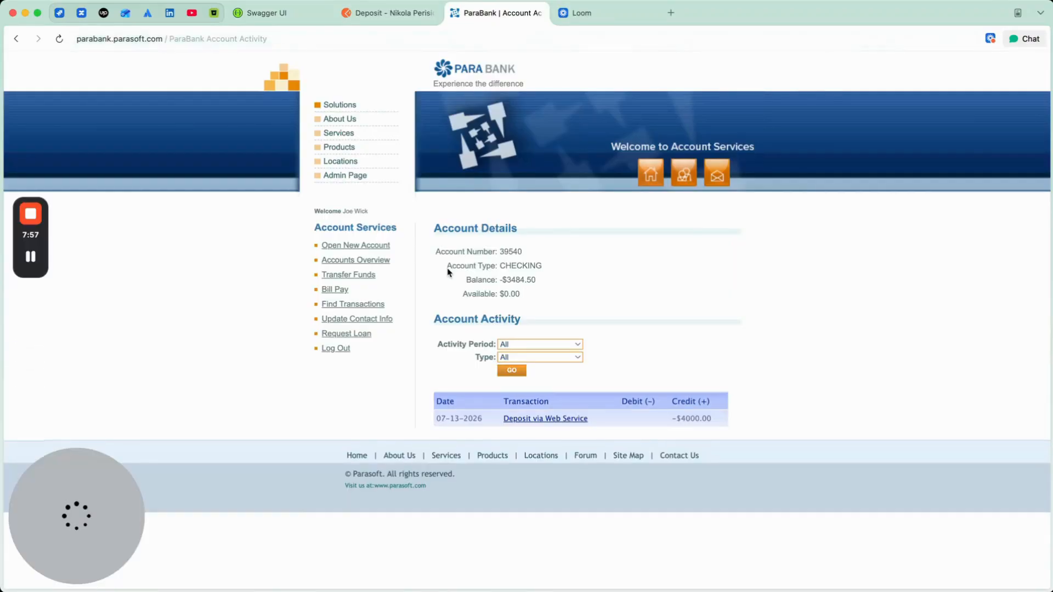
{"action": "left_click_drag", "start_coordinate": [498, 280], "coordinate": [552, 283]}
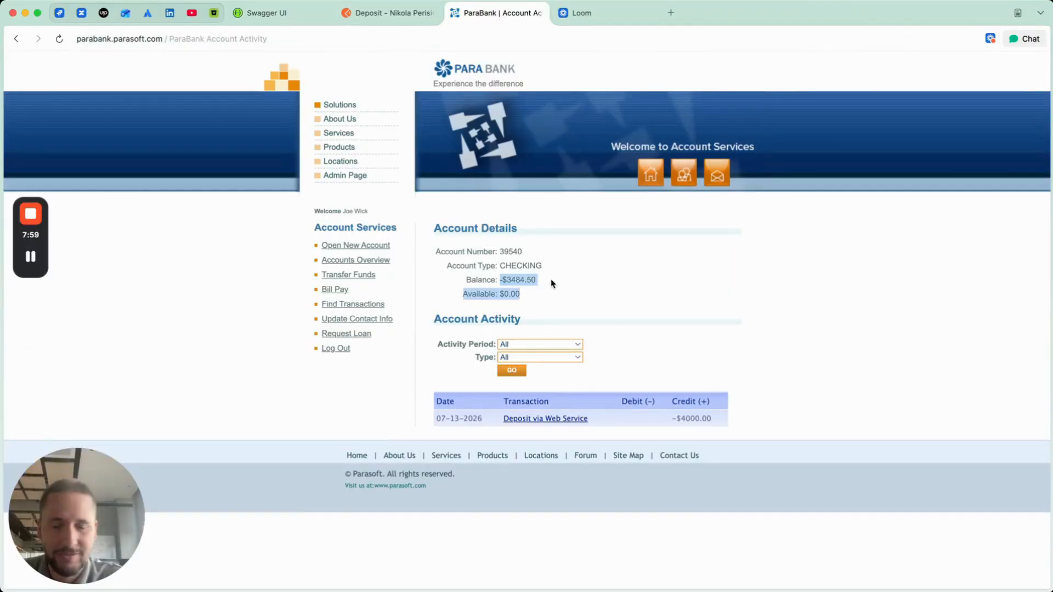
{"action": "left_click", "coordinate": [619, 312]}
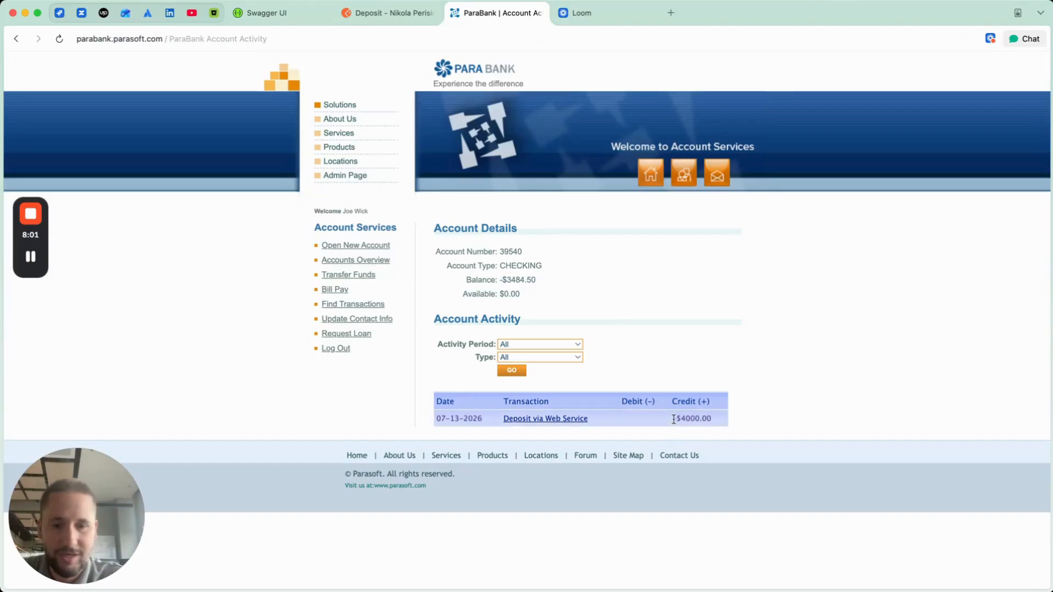
{"action": "left_click_drag", "start_coordinate": [674, 419], "coordinate": [717, 423]}
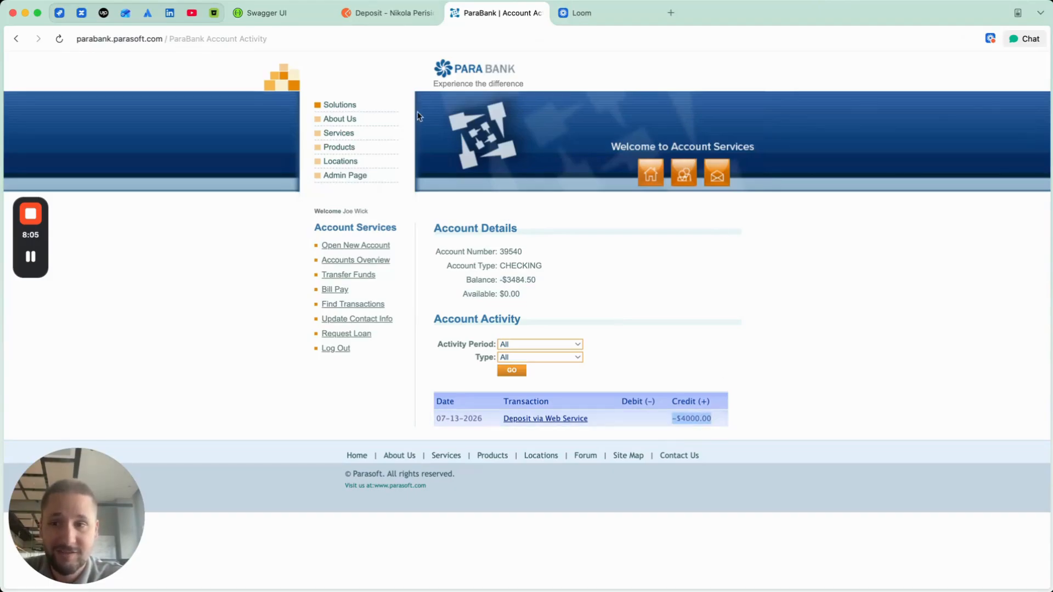
{"action": "left_click", "coordinate": [382, 11]}
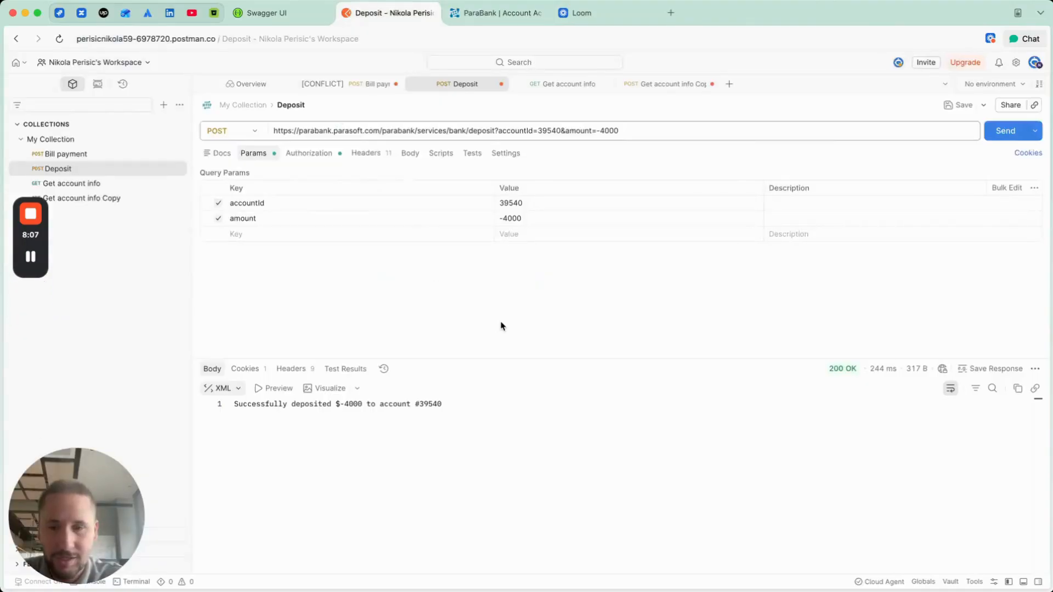
{"action": "left_click_drag", "start_coordinate": [287, 404], "coordinate": [383, 405]}
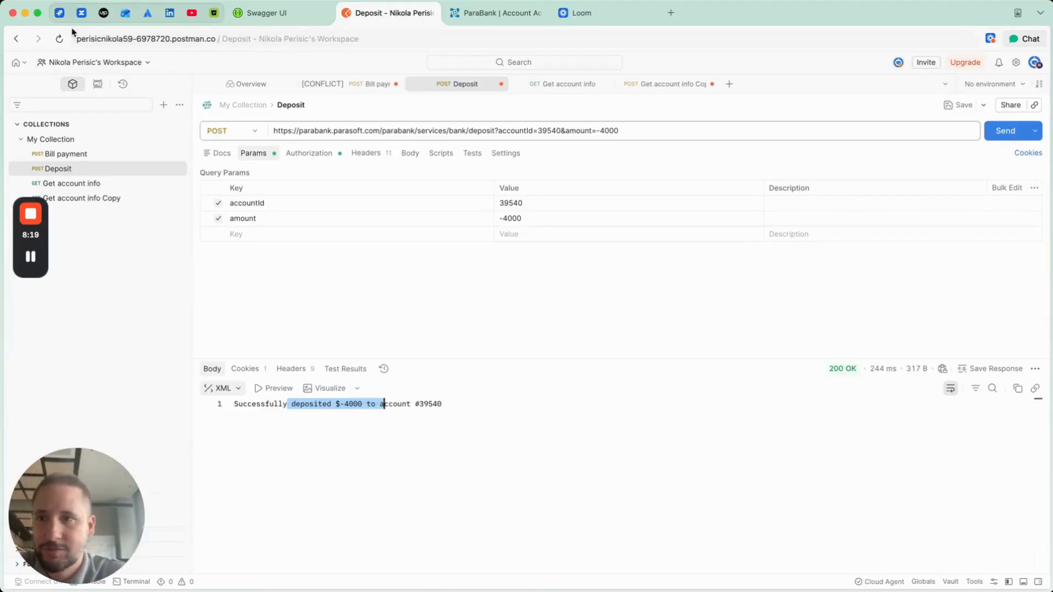
Step: Switch to Jira and start a new bug with the summary "API Testing - Depositing amount in minus (-) value"
{"action": "left_click", "coordinate": [59, 13]}
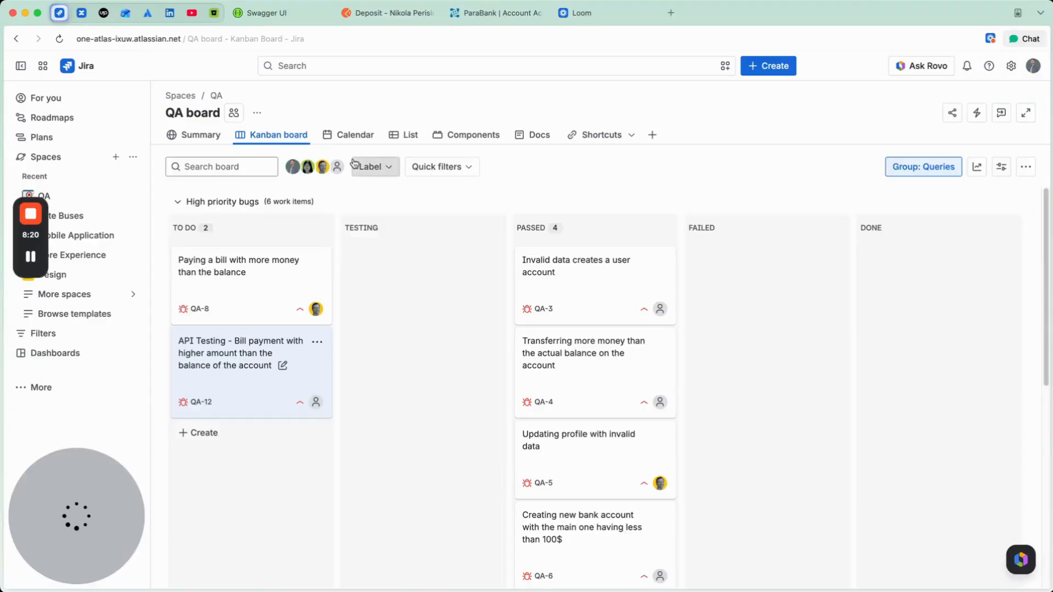
{"action": "left_click", "coordinate": [783, 67]}
{"action": "type", "text": "AP"}
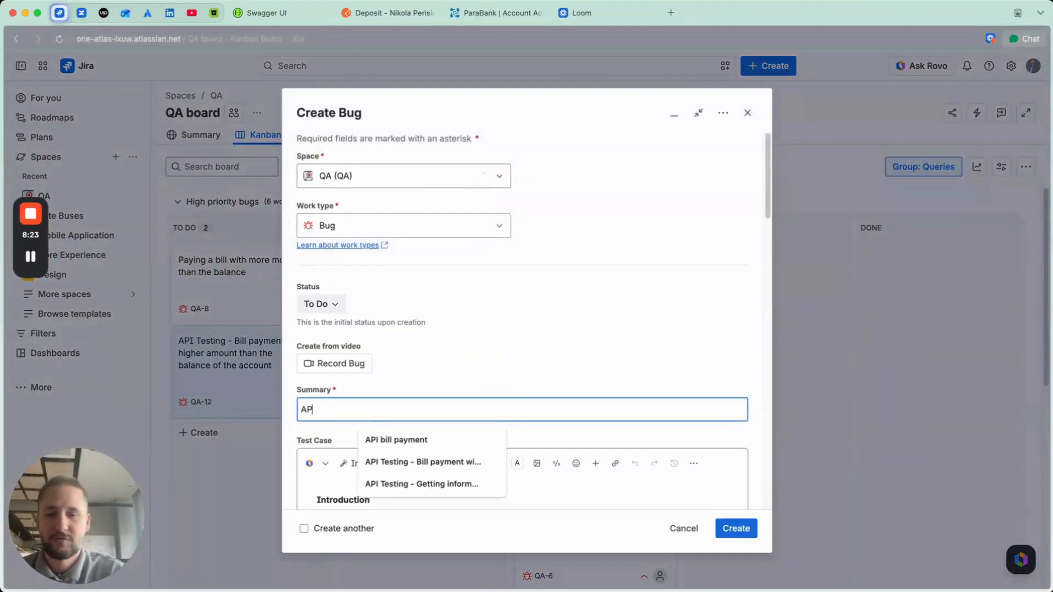
{"action": "type", "text": "I Testing -"}
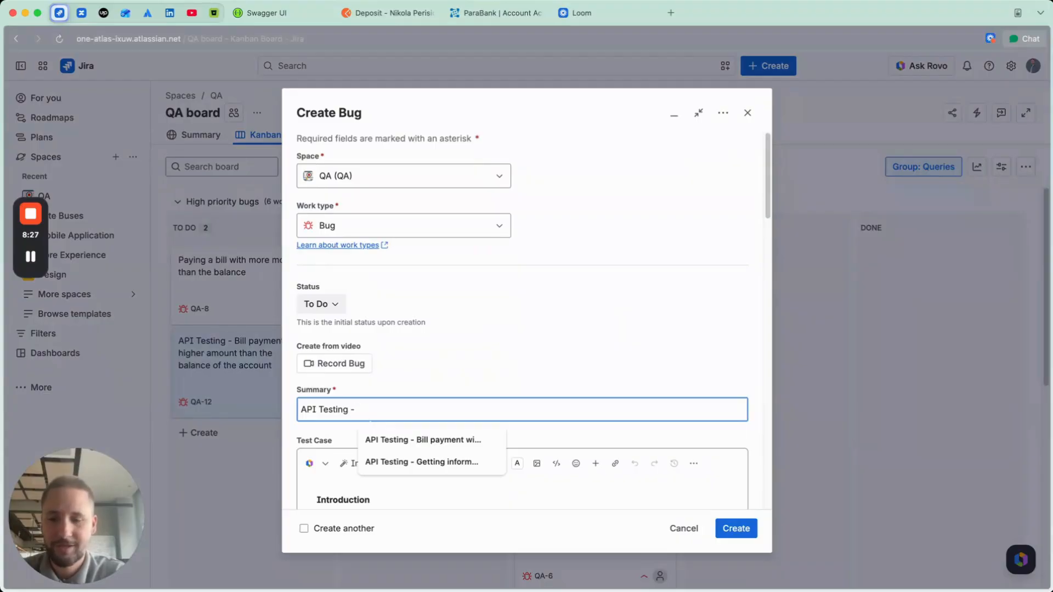
{"action": "type", "text": " Depoist"}
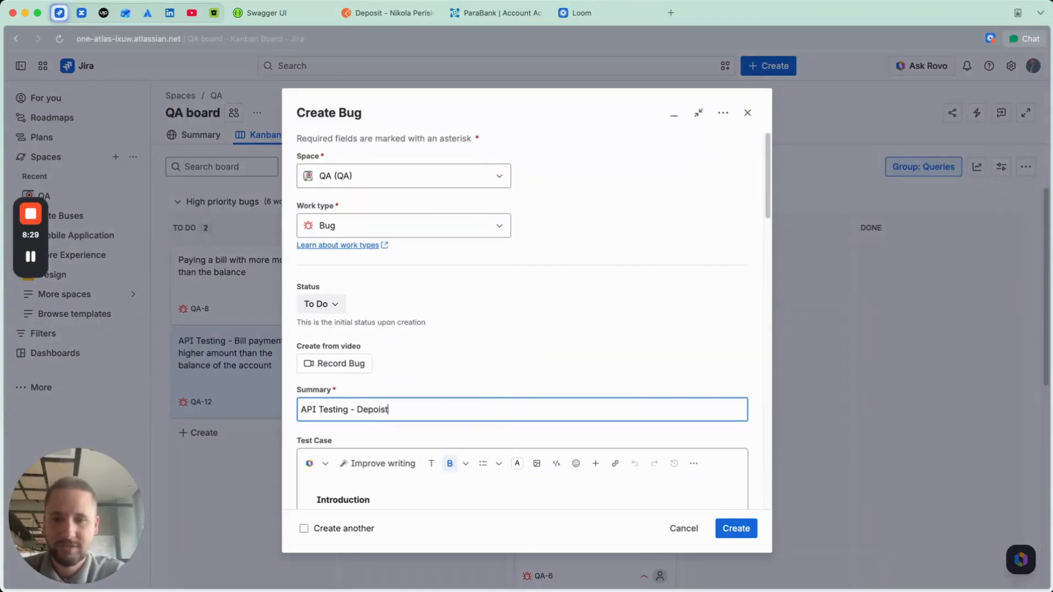
{"action": "type", "text": "ing into"}
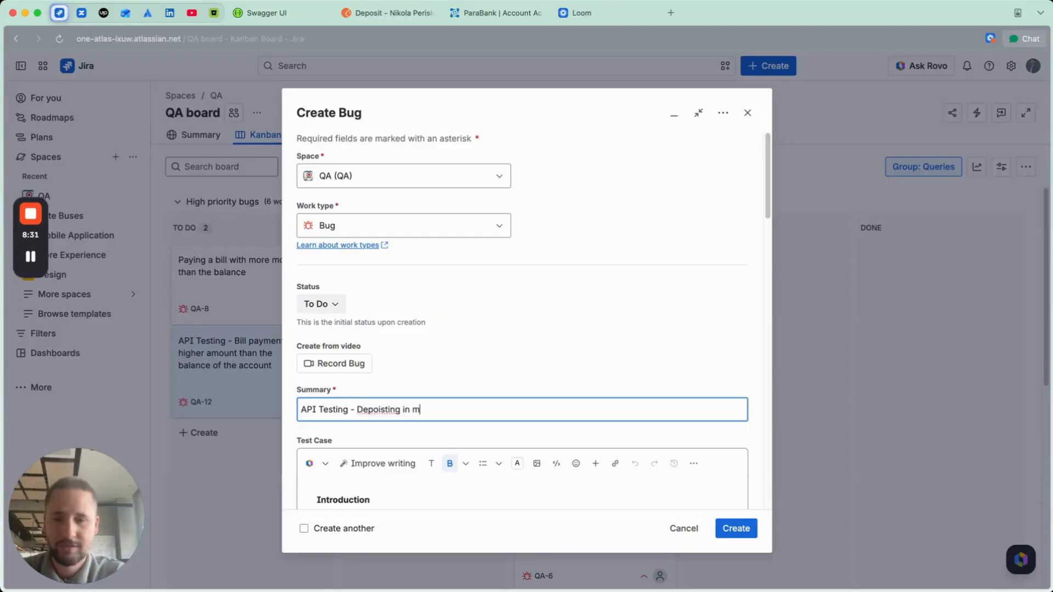
{"action": "key", "text": "BackSpace"}
{"action": "key", "text": "BackSpace"}
{"action": "key", "text": "BackSpace"}
{"action": "key", "text": "BackSpace"}
{"action": "key", "text": "BackSpace"}
{"action": "key", "text": "BackSpace"}
{"action": "key", "text": "BackSpace"}
{"action": "key", "text": "BackSpace"}
{"action": "key", "text": "BackSpace"}
{"action": "key", "text": "BackSpace"}
{"action": "key", "text": "BackSpace"}
{"action": "type", "text": "siting"}
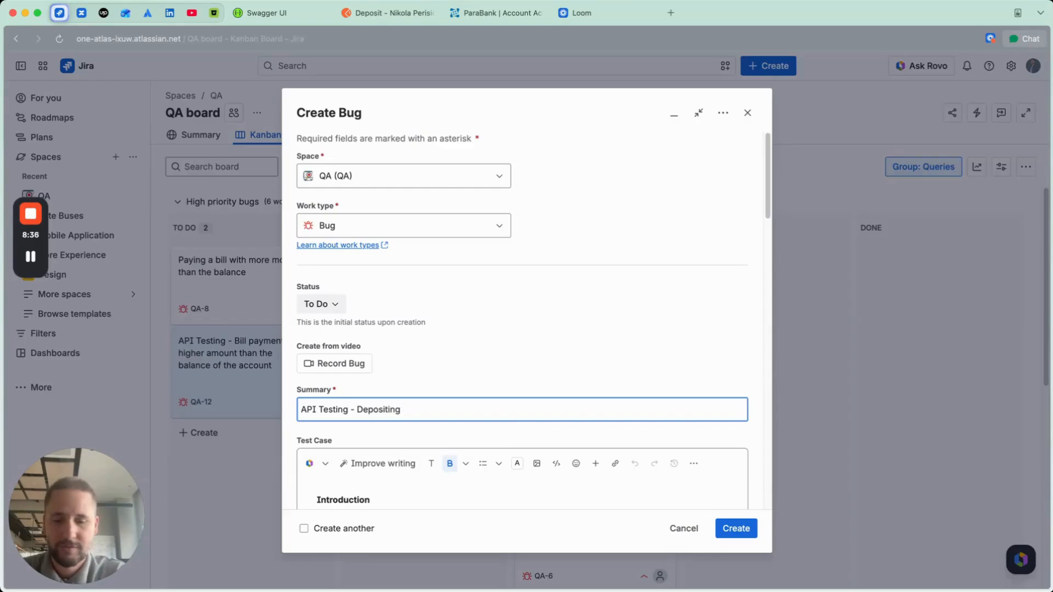
{"action": "type", "text": " amount "}
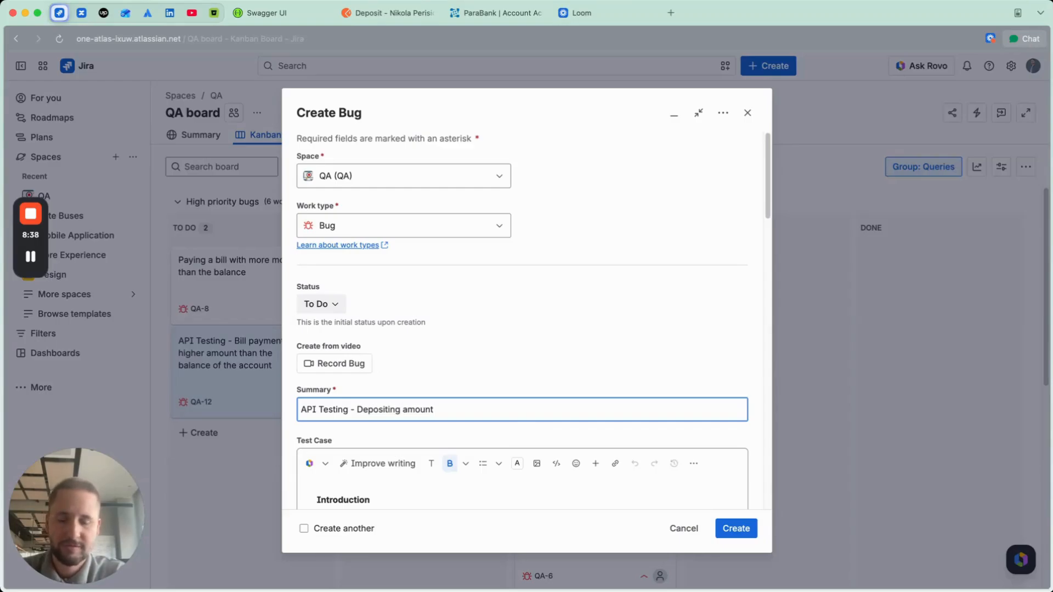
{"action": "type", "text": "in minus (0"}
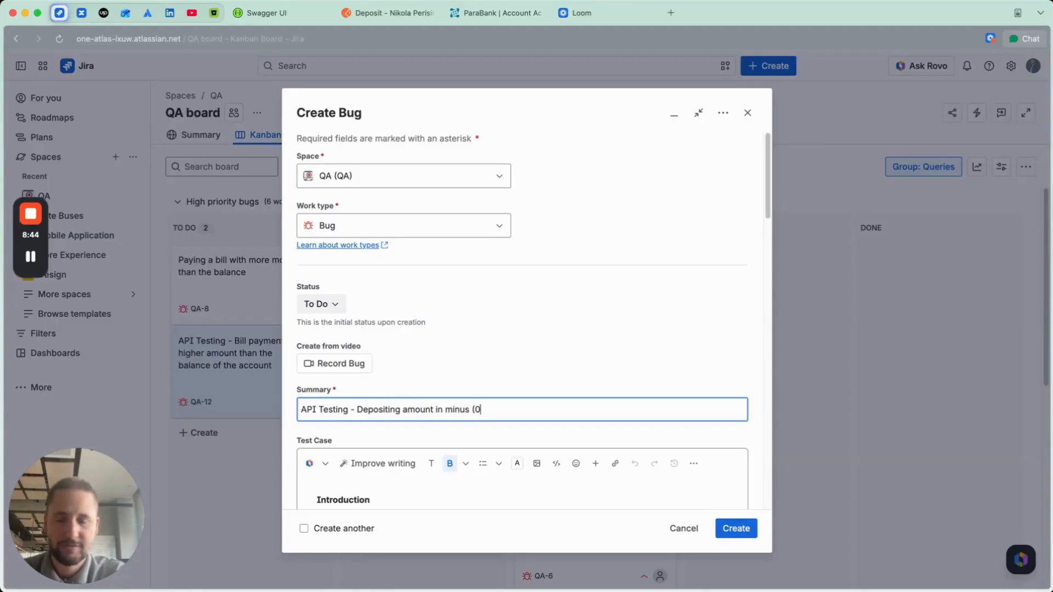
{"action": "type", "text": "-_"}
{"action": "type", "text": ") value"}
Step: Add an empty line under the Introduction heading in the bug's Test Case
{"action": "scroll", "coordinate": [526, 329], "scroll_direction": "down", "scroll_amount": 3}
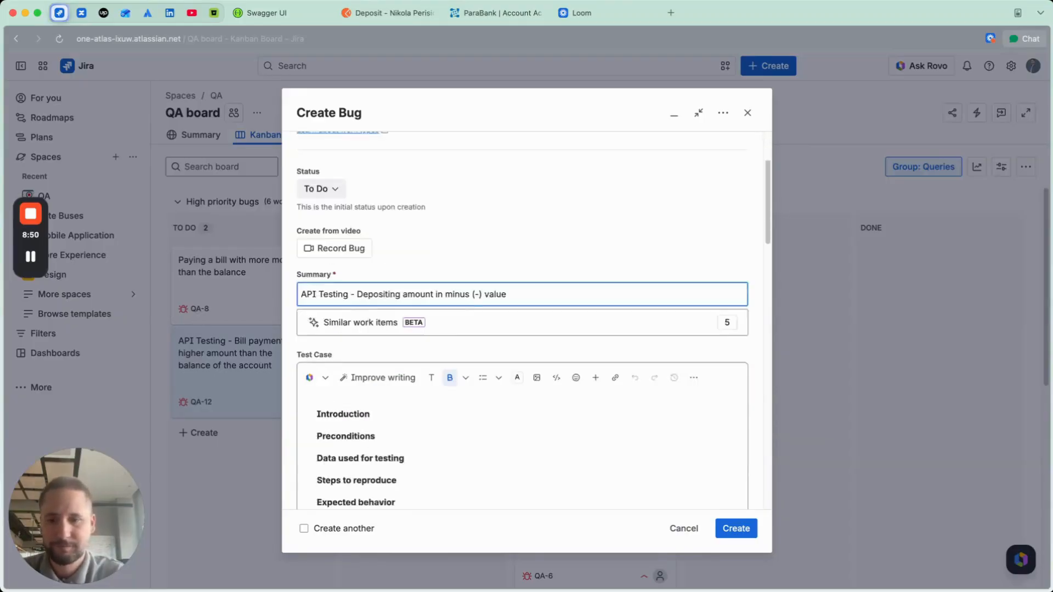
{"action": "scroll", "coordinate": [525, 329], "scroll_direction": "down", "scroll_amount": 2}
{"action": "left_click", "coordinate": [416, 272]}
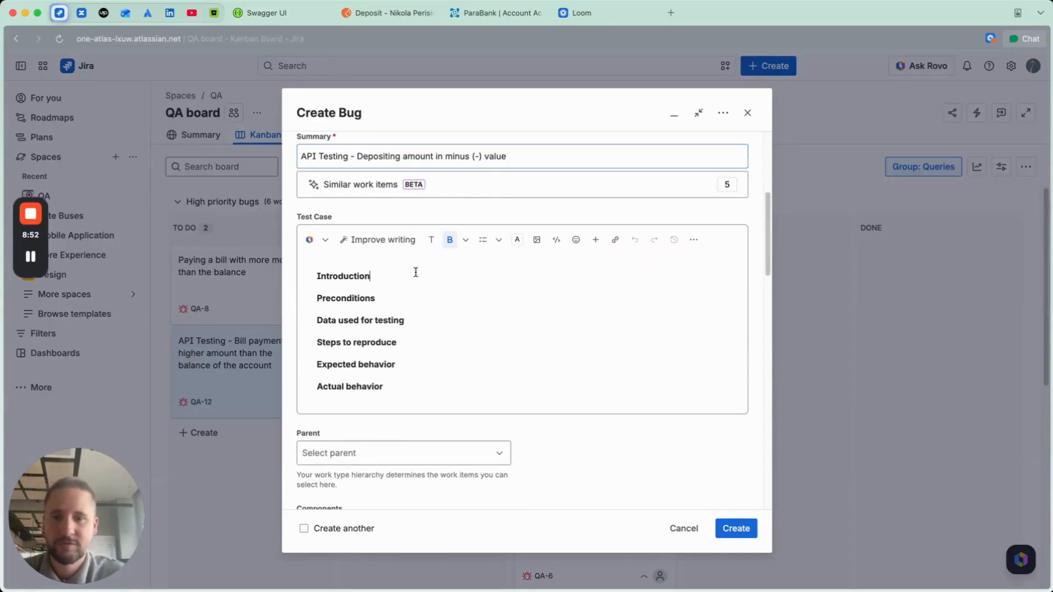
{"action": "key", "text": "Return"}
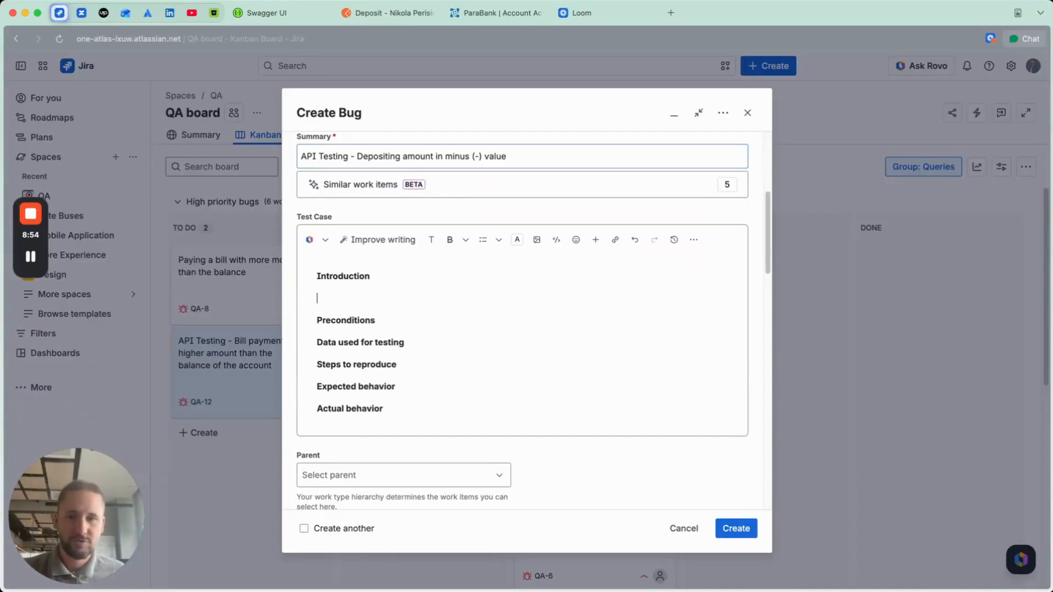